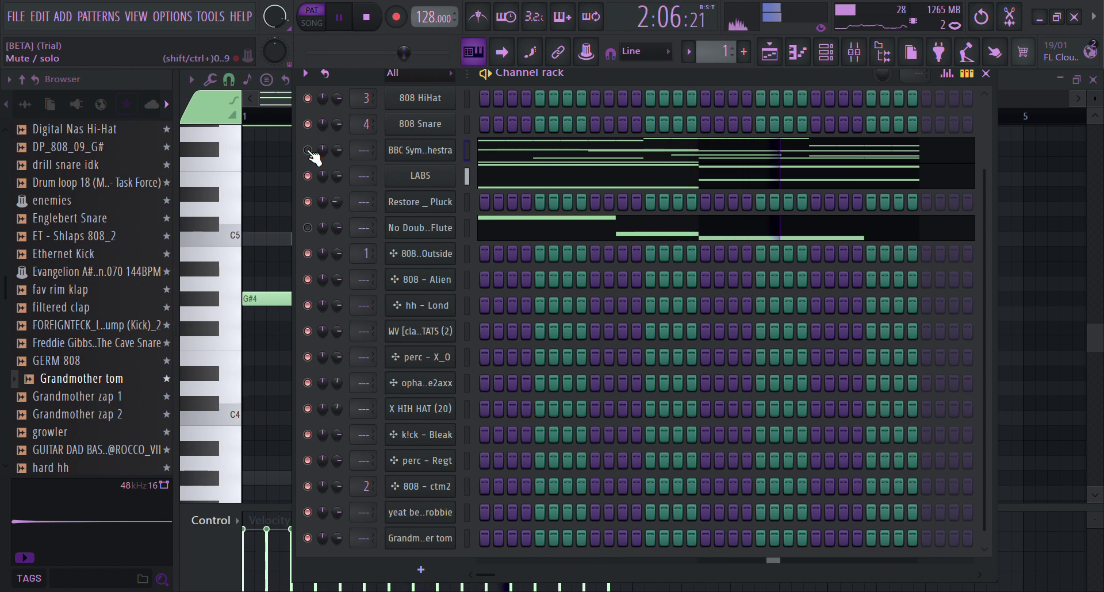
# Unmute the BBC Symphony Orchestra and flute channels, and solo Track 1 in the playlist
pyautogui.click(308, 150)
pyautogui.click(307, 228)
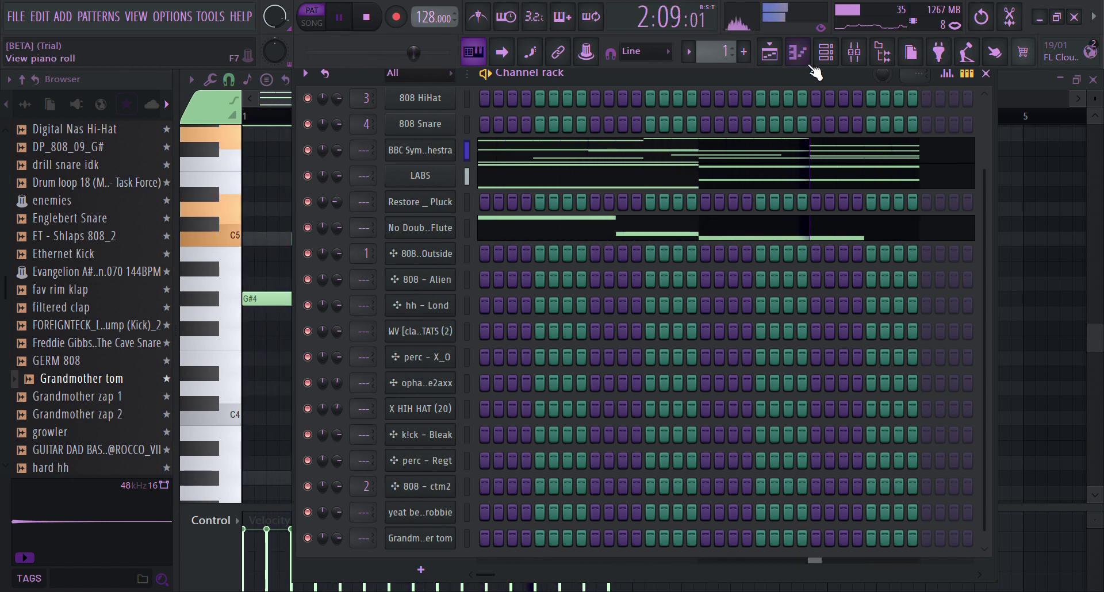
pyautogui.click(782, 57)
pyautogui.rightClick(397, 164)
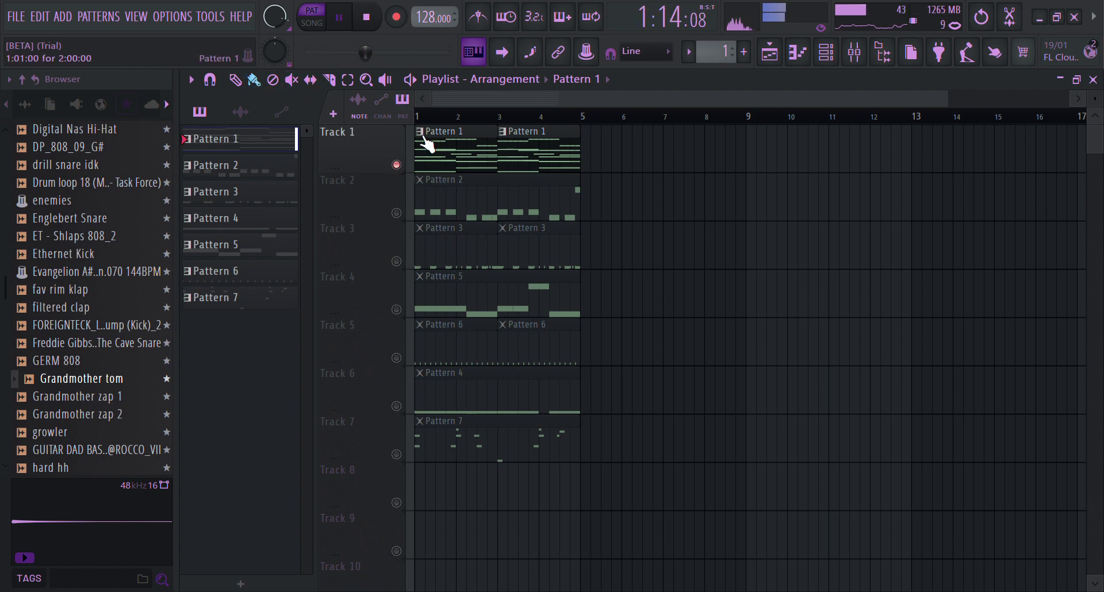
# Repeat Pattern 1 end to end on Track 1 from bar 5 up to bar 17, removing any misaligned clips
pyautogui.moveTo(589, 165)
pyautogui.mouseDown()
pyautogui.moveTo(721, 165)
pyautogui.moveTo(726, 156)
pyautogui.moveTo(763, 170)
pyautogui.moveTo(936, 158)
pyautogui.mouseUp()
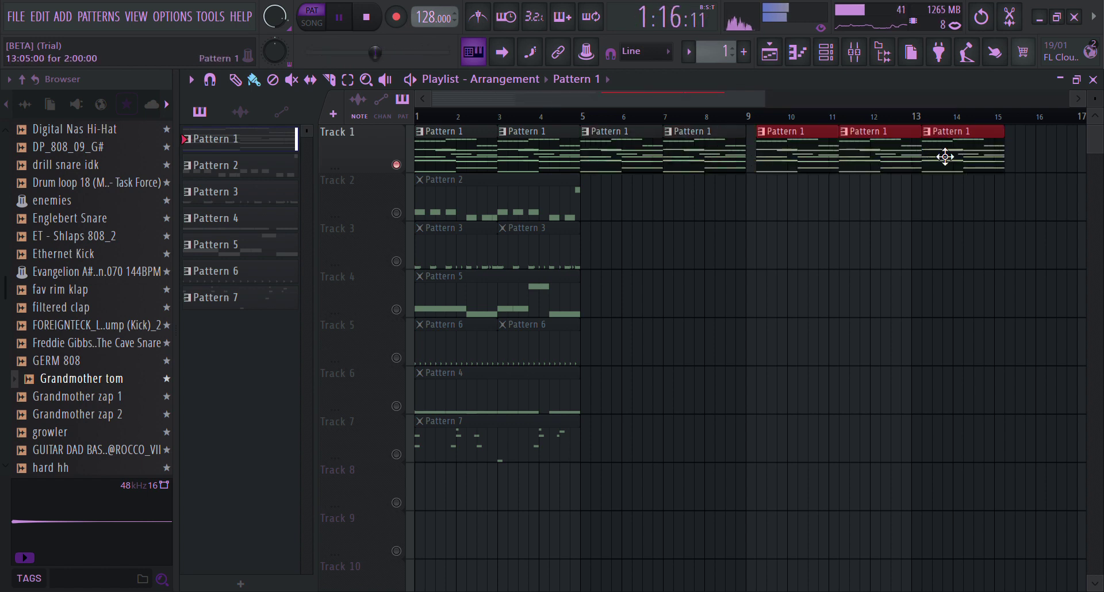
pyautogui.rightClick(944, 156)
pyautogui.rightClick(874, 161)
pyautogui.rightClick(800, 167)
pyautogui.click(759, 164)
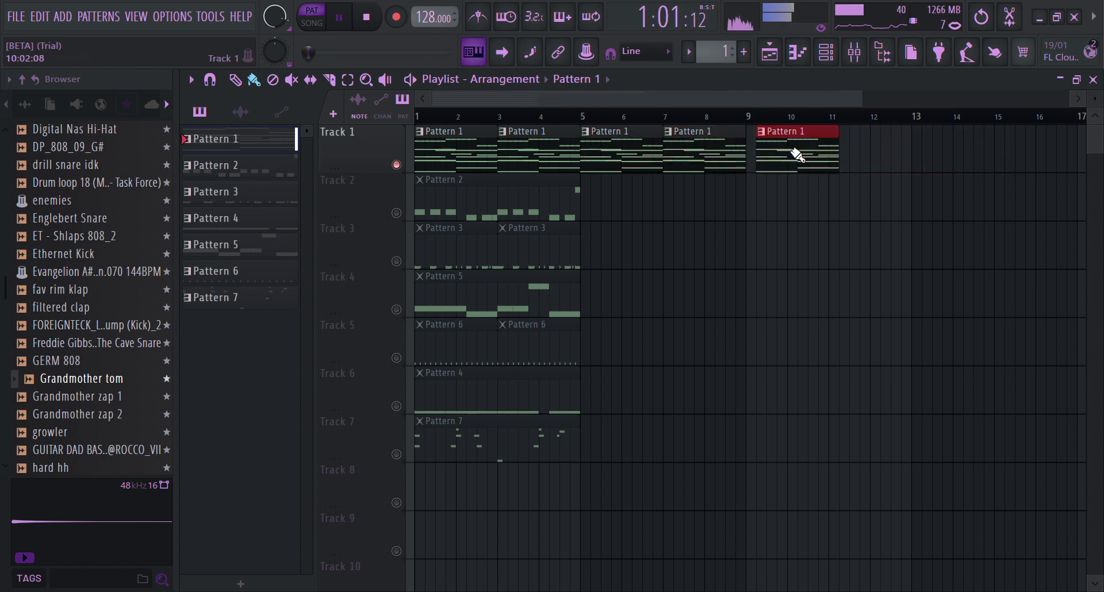
pyautogui.moveTo(759, 155); pyautogui.dragTo(1024, 157)
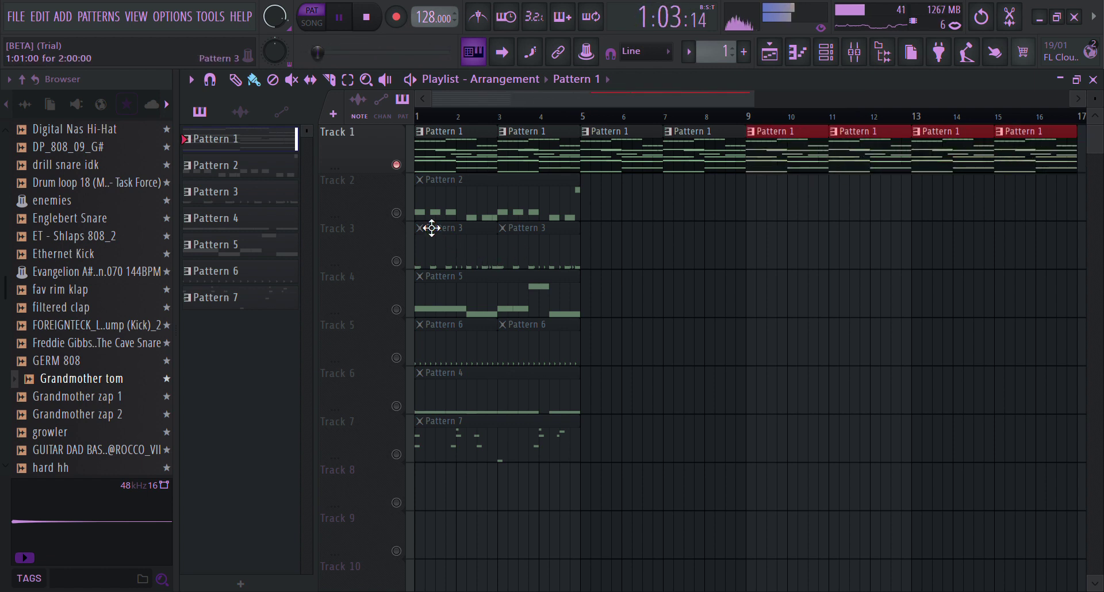
# Unmute Track 2 and repeat Pattern 2 along it from bar 5 up to bar 17
pyautogui.click(428, 199)
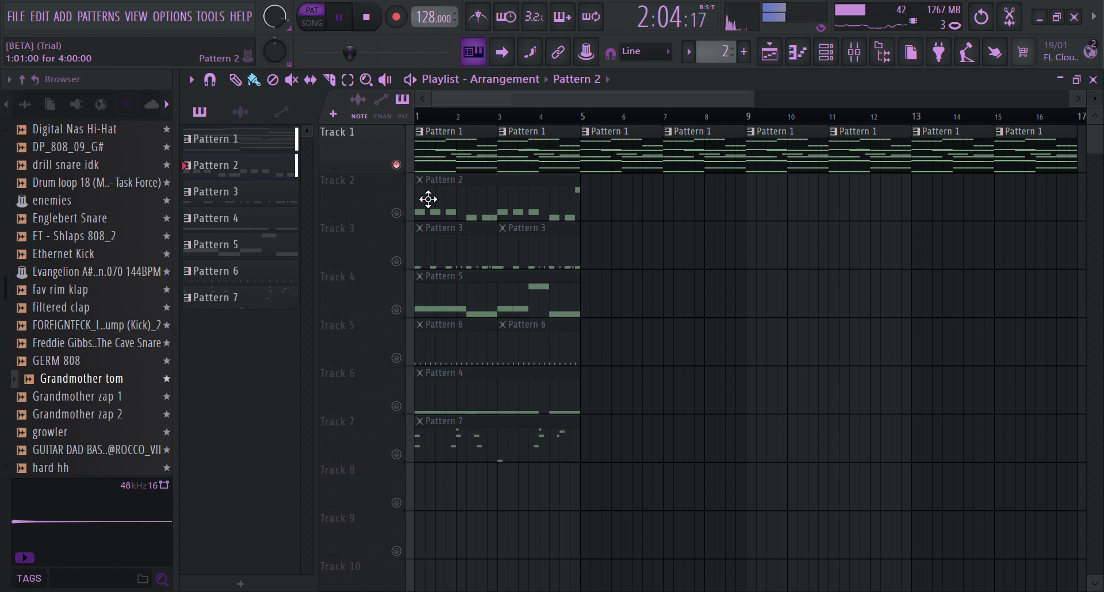
pyautogui.click(397, 213)
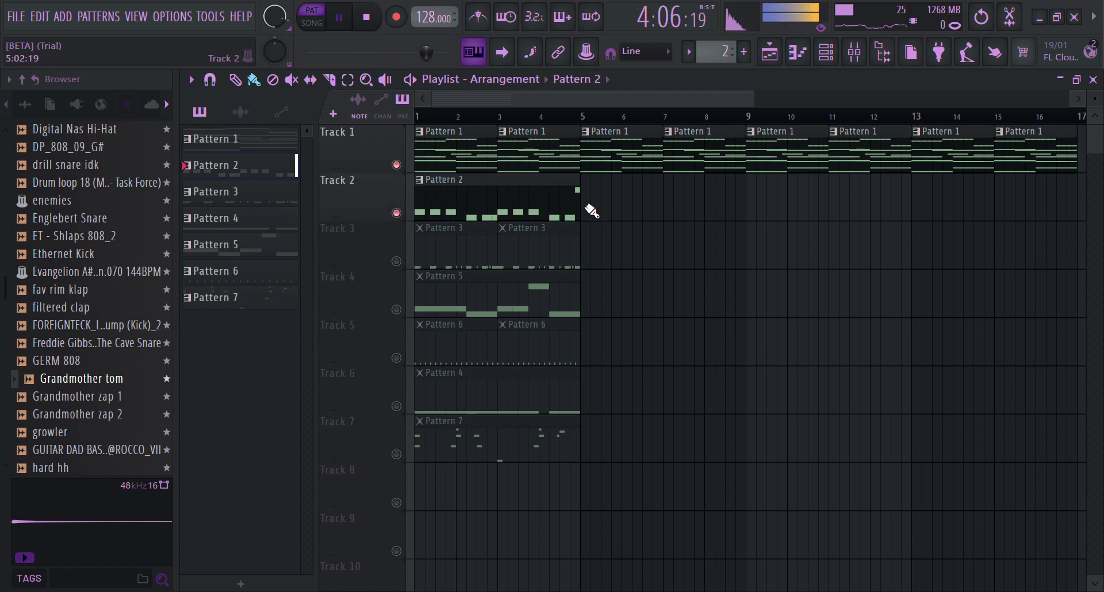
pyautogui.moveTo(581, 205); pyautogui.dragTo(929, 213)
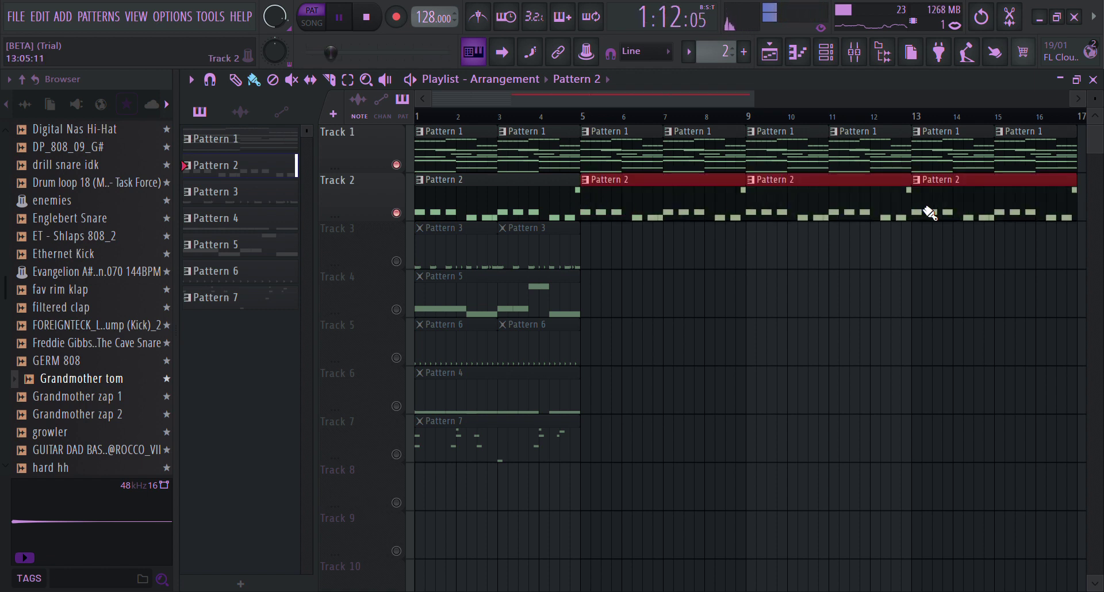
# Unmute Track 3 and repeat Pattern 3 along it from bar 5 up to bar 17
pyautogui.click(427, 249)
pyautogui.click(397, 262)
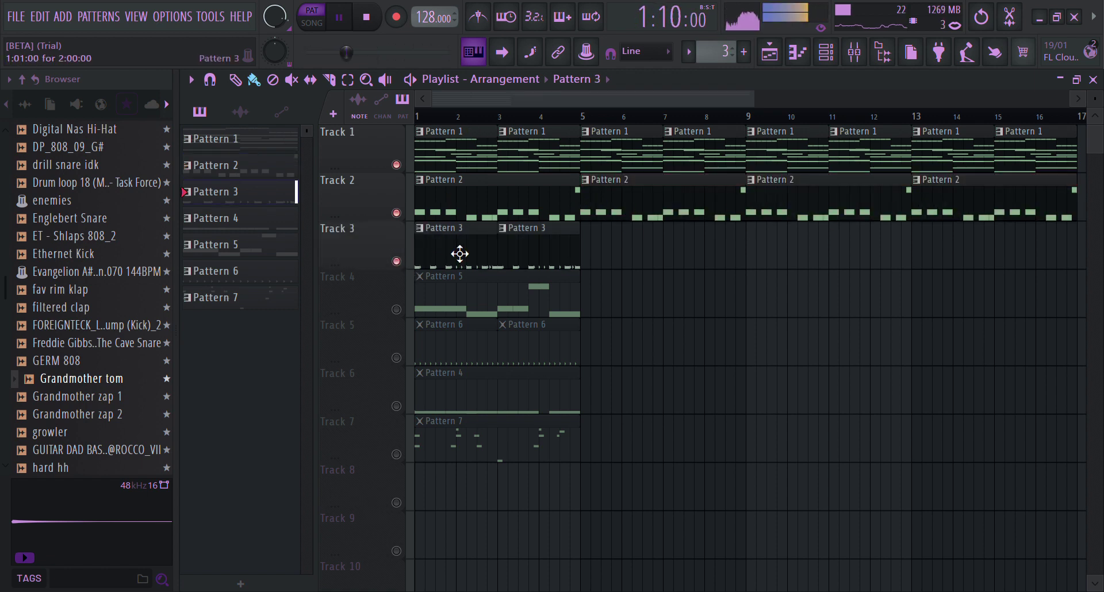
pyautogui.moveTo(589, 258)
pyautogui.mouseDown()
pyautogui.moveTo(1024, 253)
pyautogui.moveTo(971, 250)
pyautogui.mouseUp()
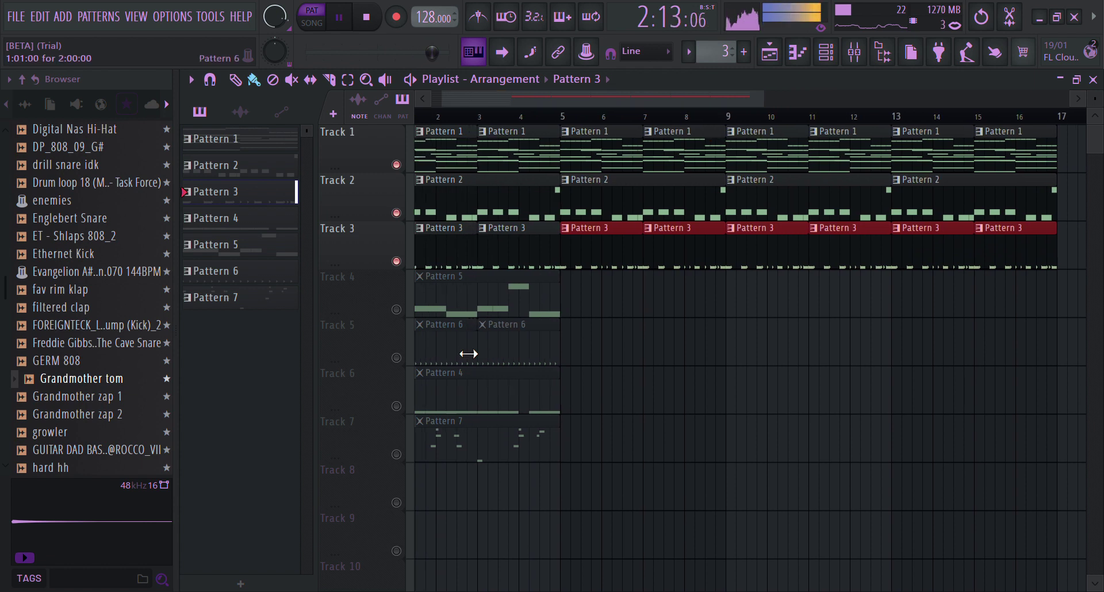
# Repeat Pattern 5 on Track 4 and Pattern 6 on Track 5 from bar 5 up to bar 17
pyautogui.click(456, 303)
pyautogui.moveTo(569, 311); pyautogui.dragTo(920, 310)
pyautogui.moveTo(598, 99); pyautogui.dragTo(464, 114)
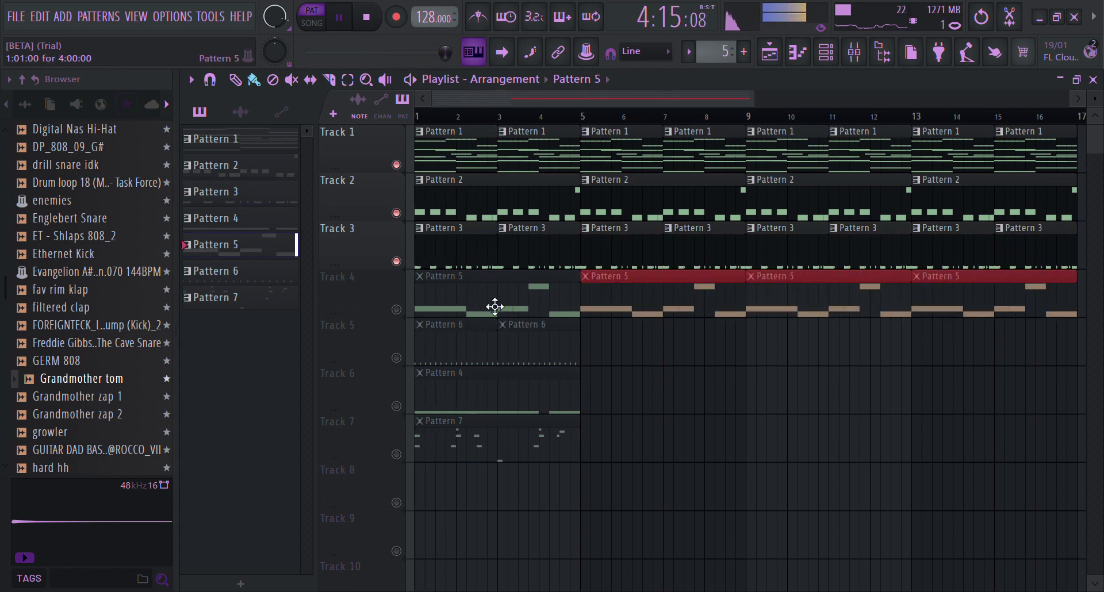
pyautogui.click(518, 344)
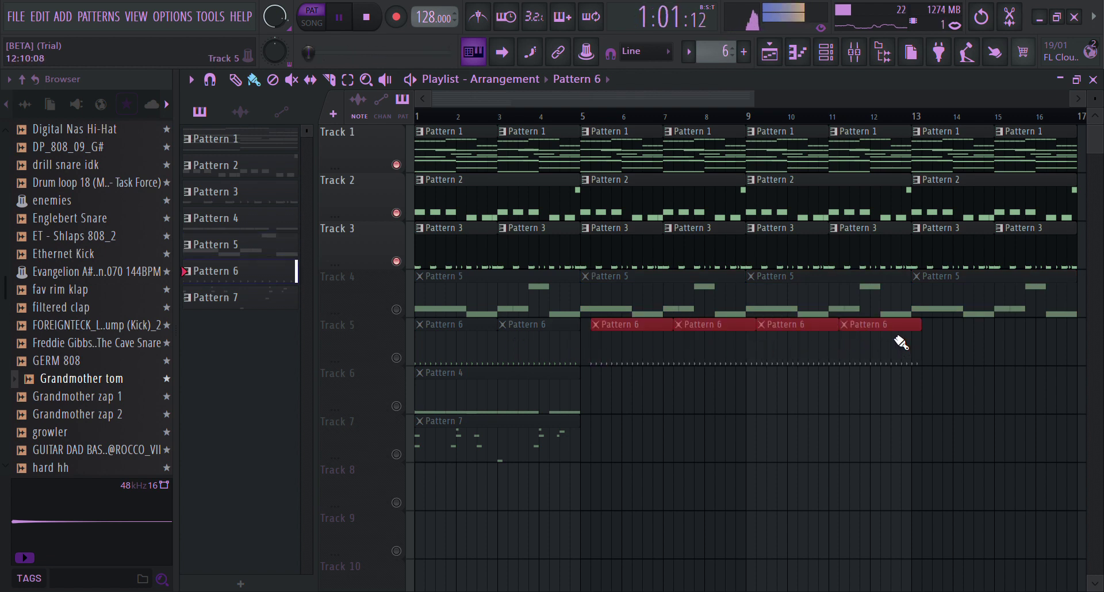
pyautogui.moveTo(1049, 351); pyautogui.dragTo(1071, 348)
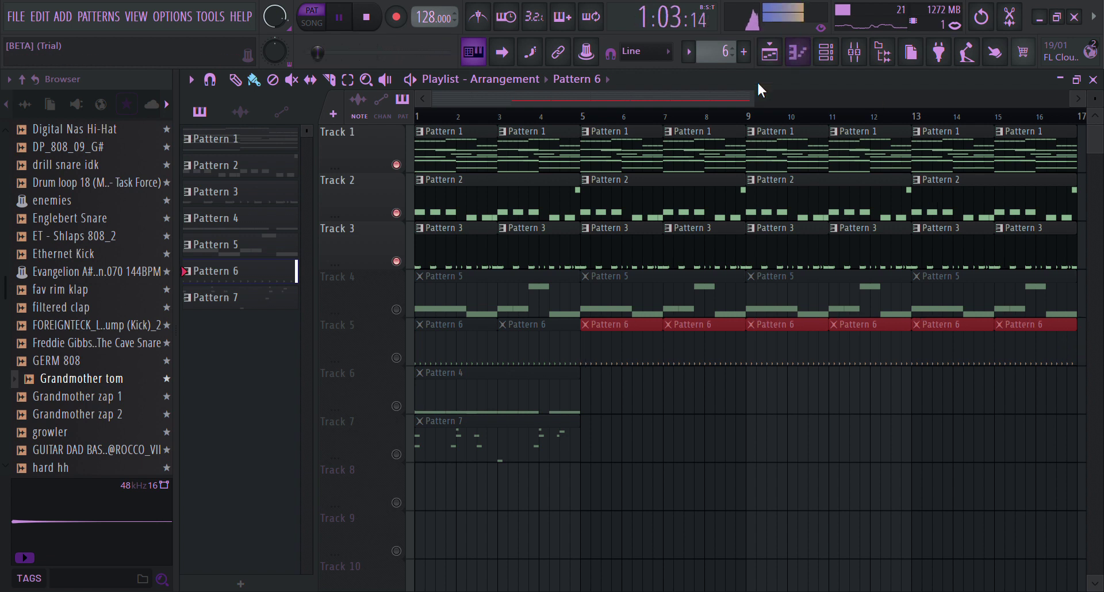
# Repeat Pattern 4 on Track 6 and Pattern 7 on Track 7 from bar 5 up to bar 17
pyautogui.click(545, 407)
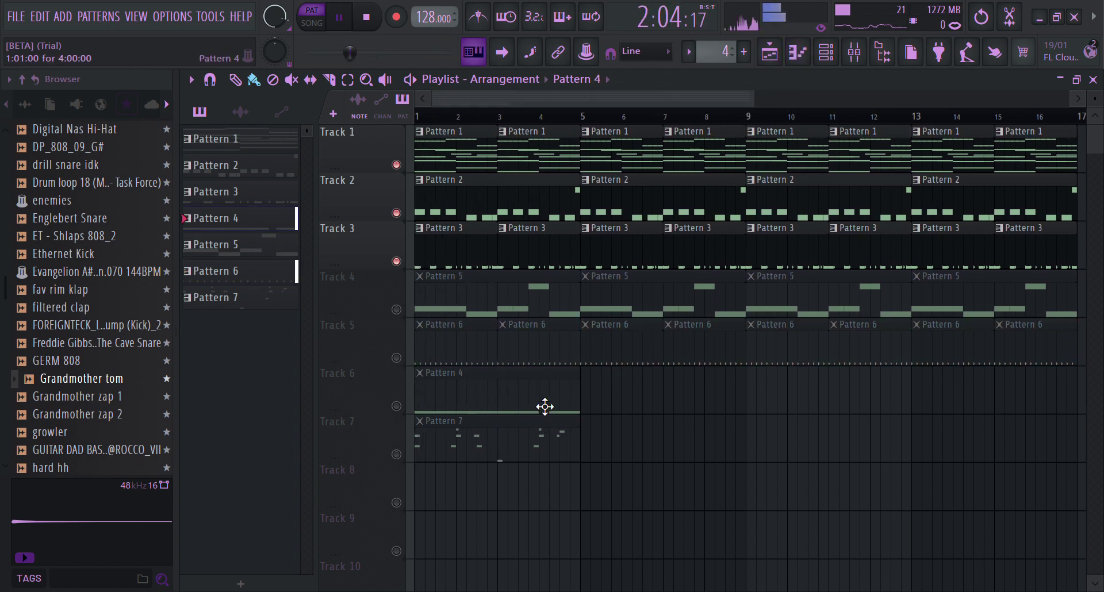
pyautogui.moveTo(588, 409)
pyautogui.mouseDown()
pyautogui.moveTo(599, 426)
pyautogui.moveTo(1092, 394)
pyautogui.moveTo(1071, 391)
pyautogui.mouseUp()
pyautogui.rightClick(1051, 386)
pyautogui.click(932, 404)
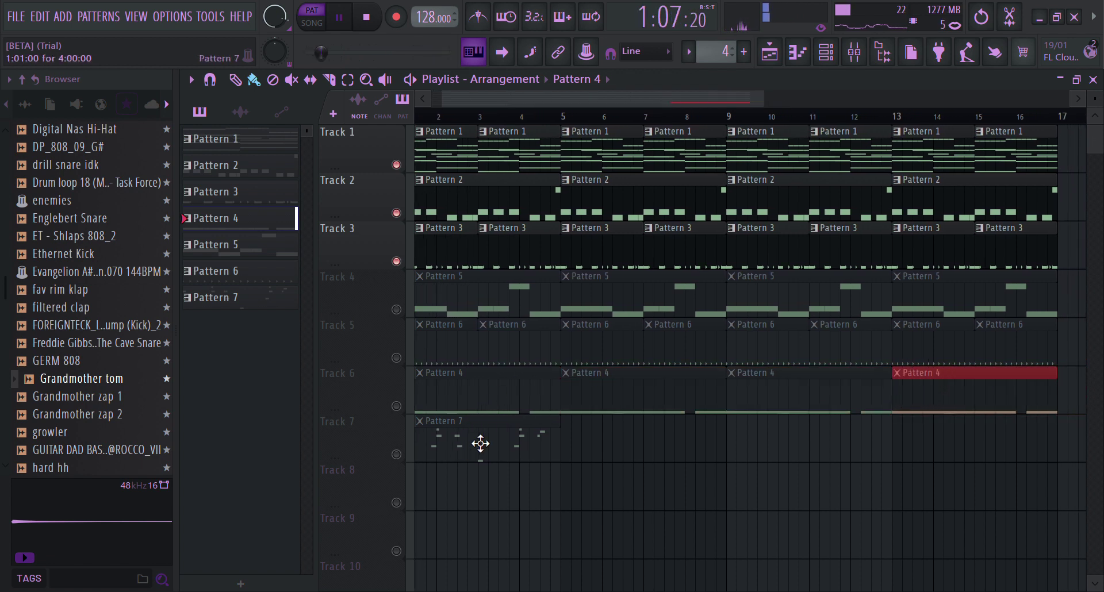
pyautogui.click(574, 446)
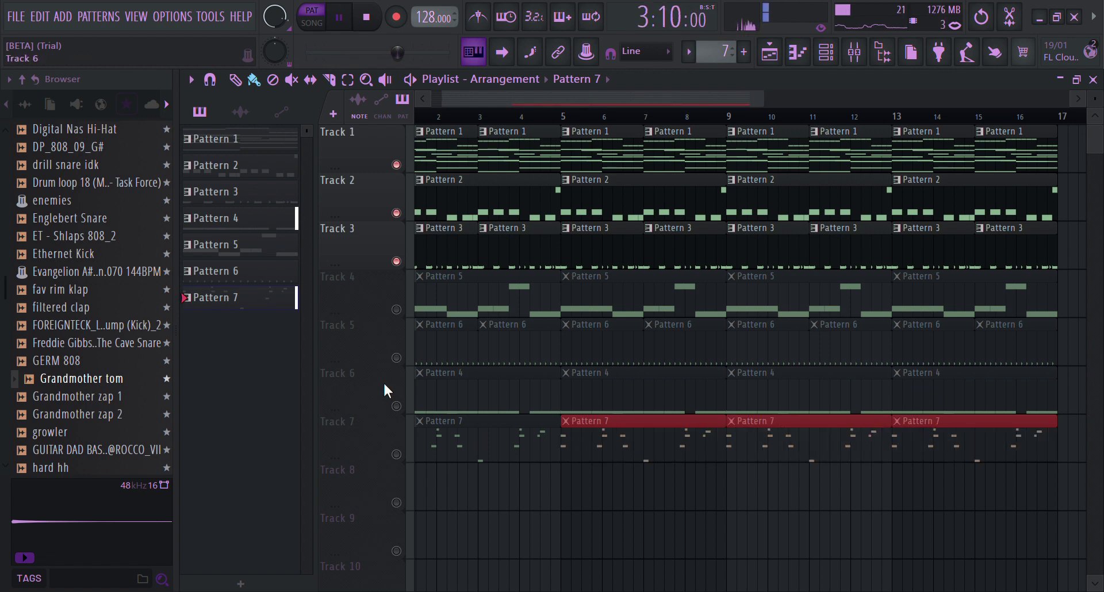
pyautogui.moveTo(598, 98); pyautogui.dragTo(381, 131)
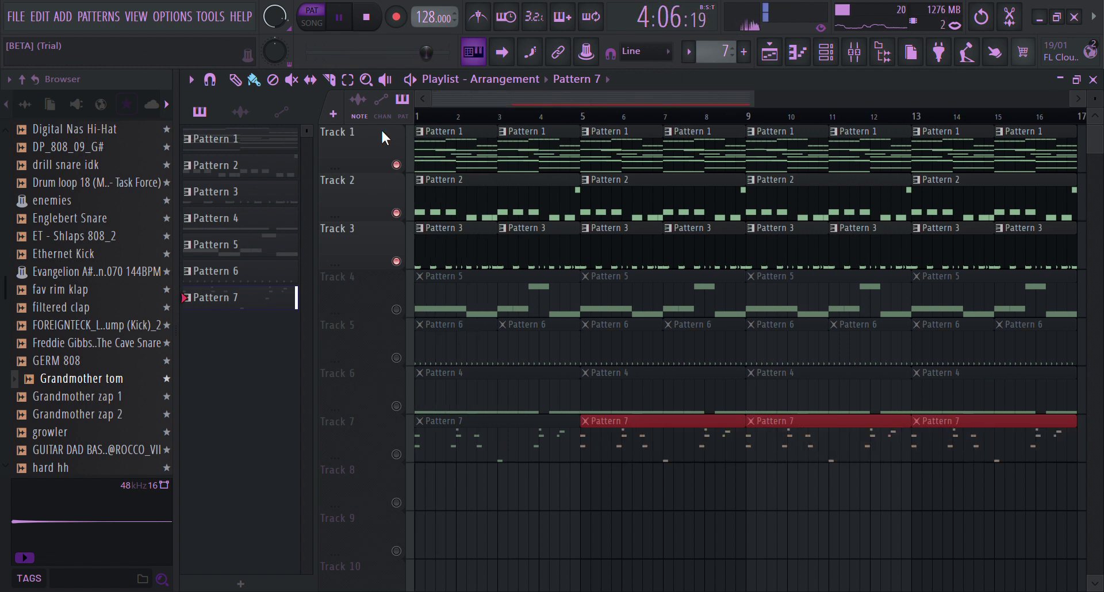
# Leave only Tracks 1 and 7 unmuted and delete the Pattern 7 clips before bar 9
pyautogui.rightClick(396, 165)
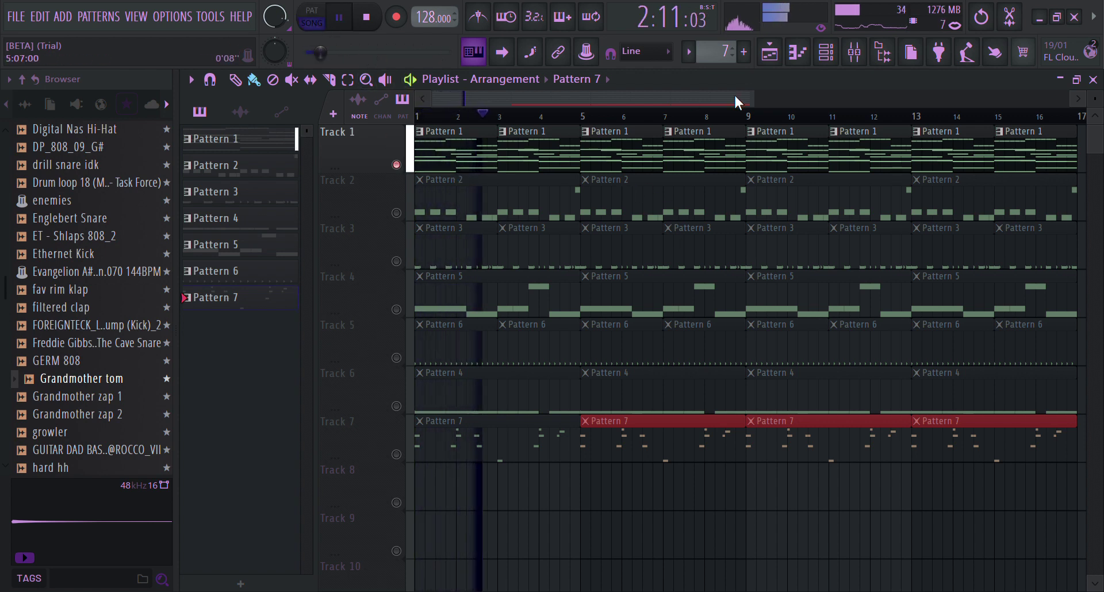
pyautogui.moveTo(754, 99); pyautogui.dragTo(830, 107)
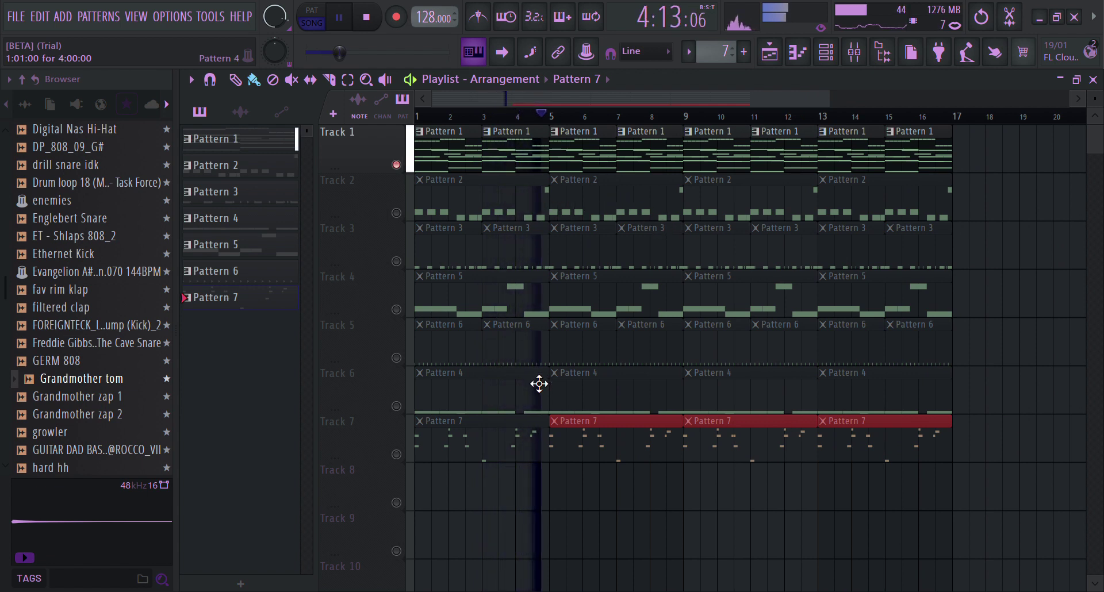
pyautogui.click(397, 454)
pyautogui.rightClick(477, 433)
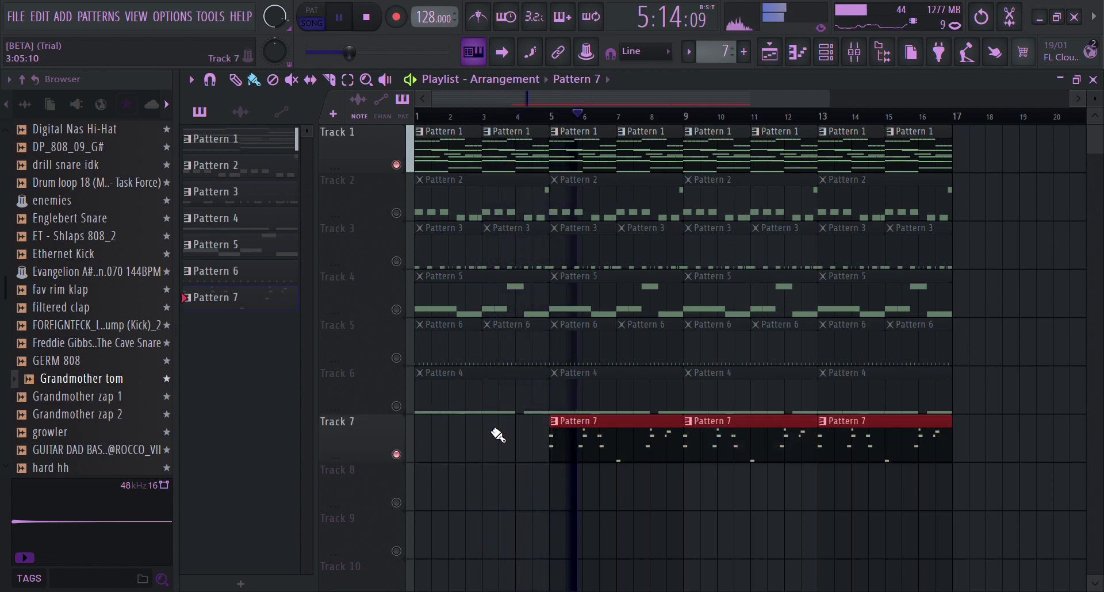
pyautogui.rightClick(594, 443)
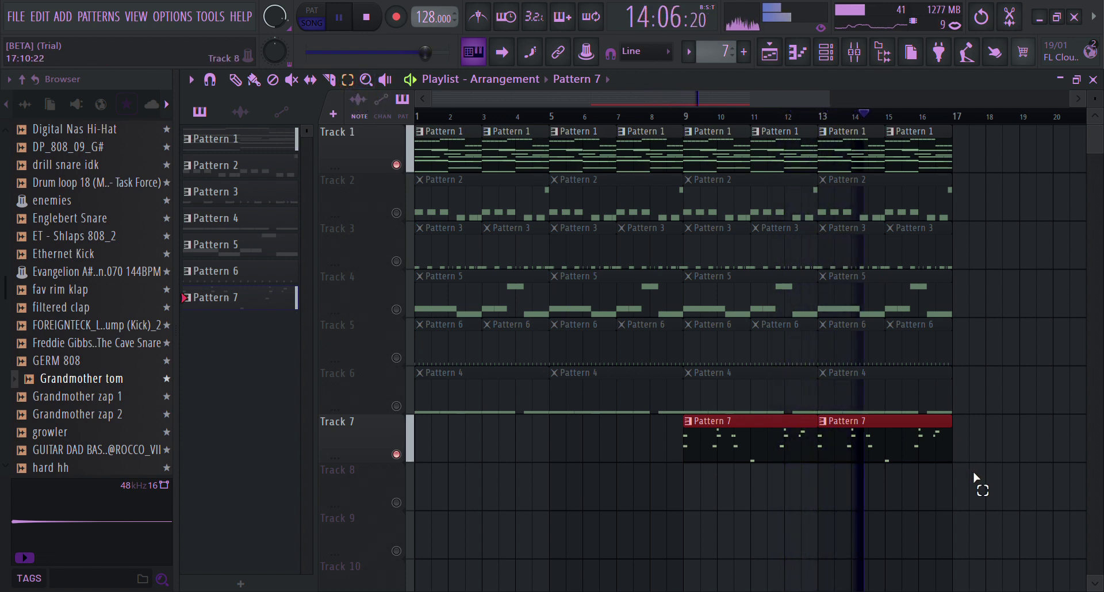
# Select all clips from bar 9 to bar 17 on every track and duplicate them into bars 17 to 25
pyautogui.moveTo(974, 474); pyautogui.dragTo(697, 128)
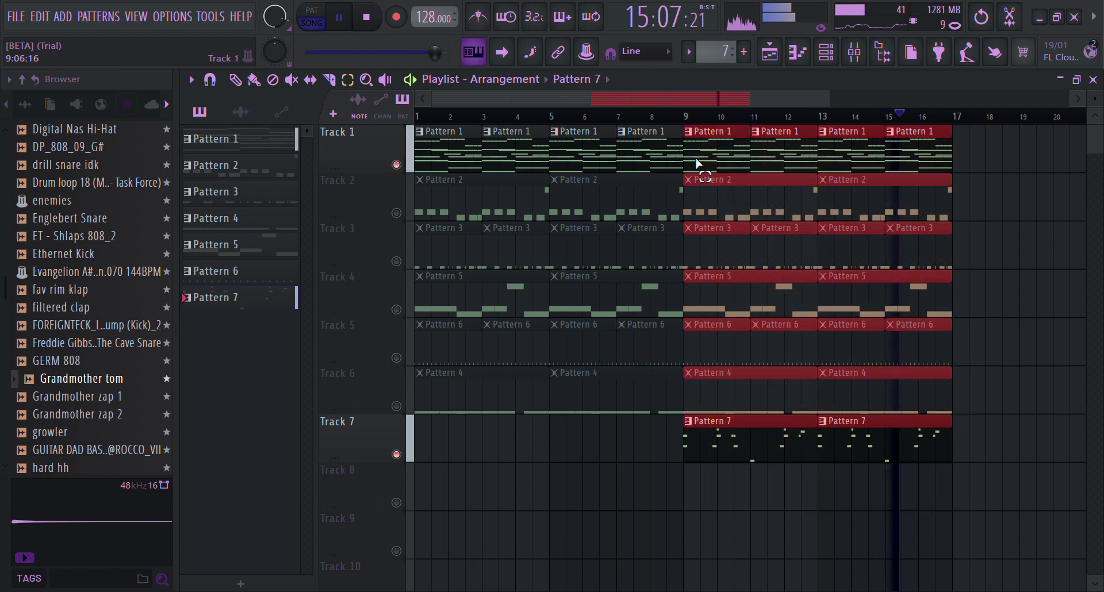
pyautogui.click(758, 306)
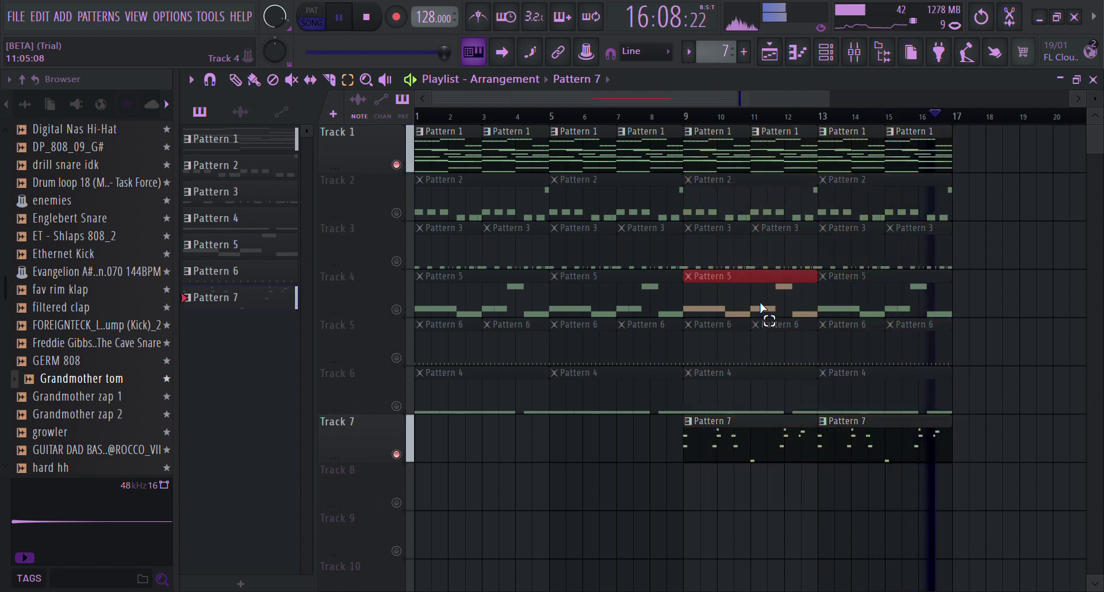
pyautogui.hotkey('ctrl', 'b')
pyautogui.click(994, 20)
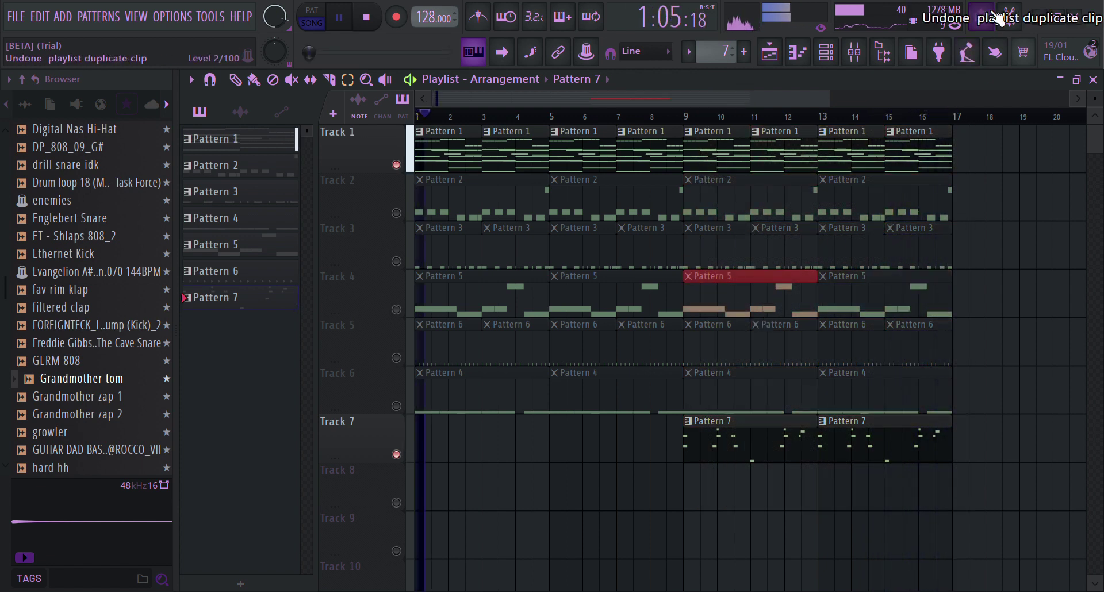
pyautogui.click(998, 19)
pyautogui.hotkey('ctrl', 'b')
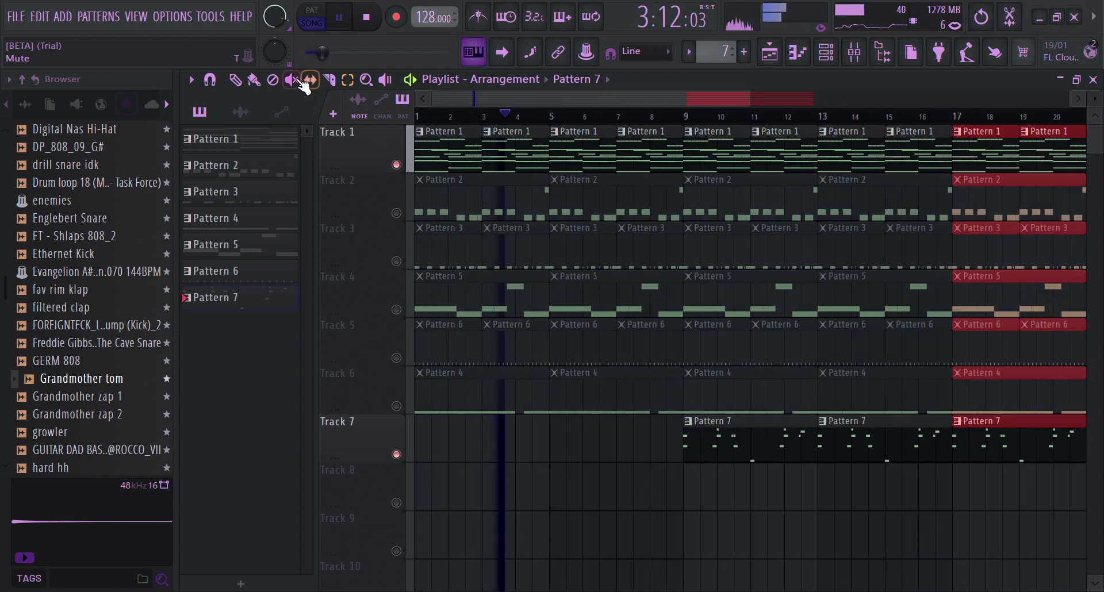
# Delete the Pattern 3 clips before bar 17 and audition unmuted Track 3 from bar 17
pyautogui.click(689, 118)
pyautogui.moveTo(696, 98); pyautogui.dragTo(727, 94)
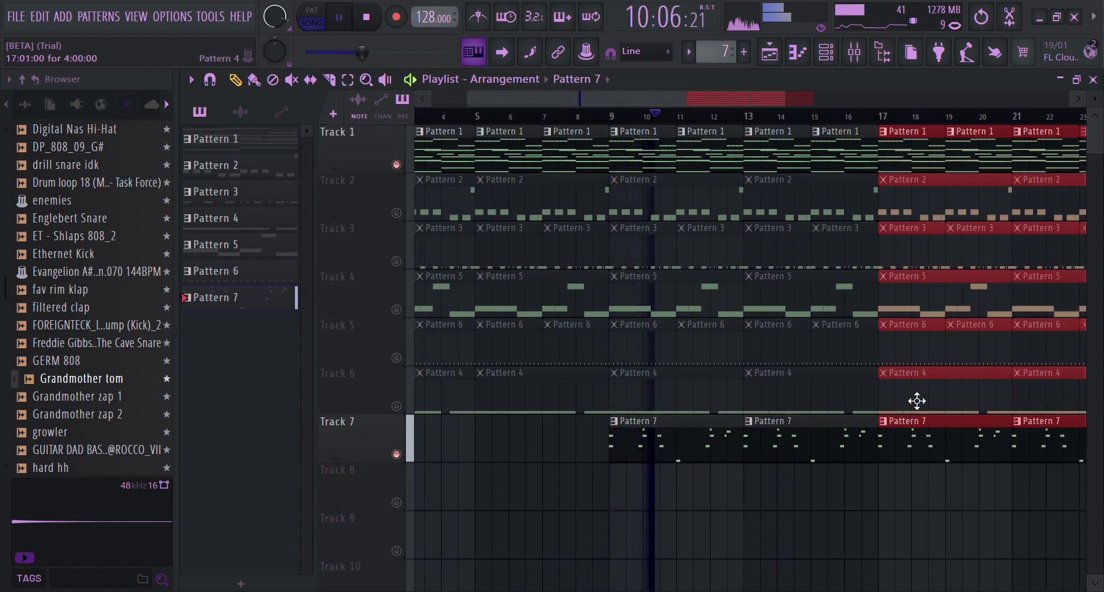
pyautogui.moveTo(858, 244)
pyautogui.mouseDown()
pyautogui.moveTo(784, 257)
pyautogui.moveTo(396, 264)
pyautogui.mouseUp()
pyautogui.click(396, 262)
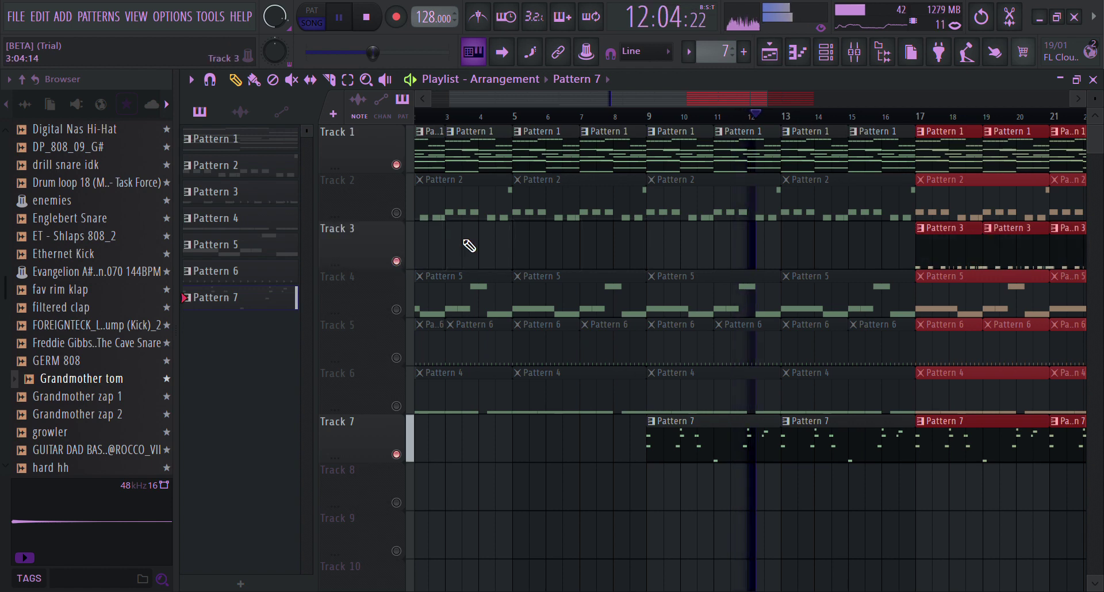
pyautogui.click(912, 116)
pyautogui.click(863, 254)
pyautogui.rightClick(876, 254)
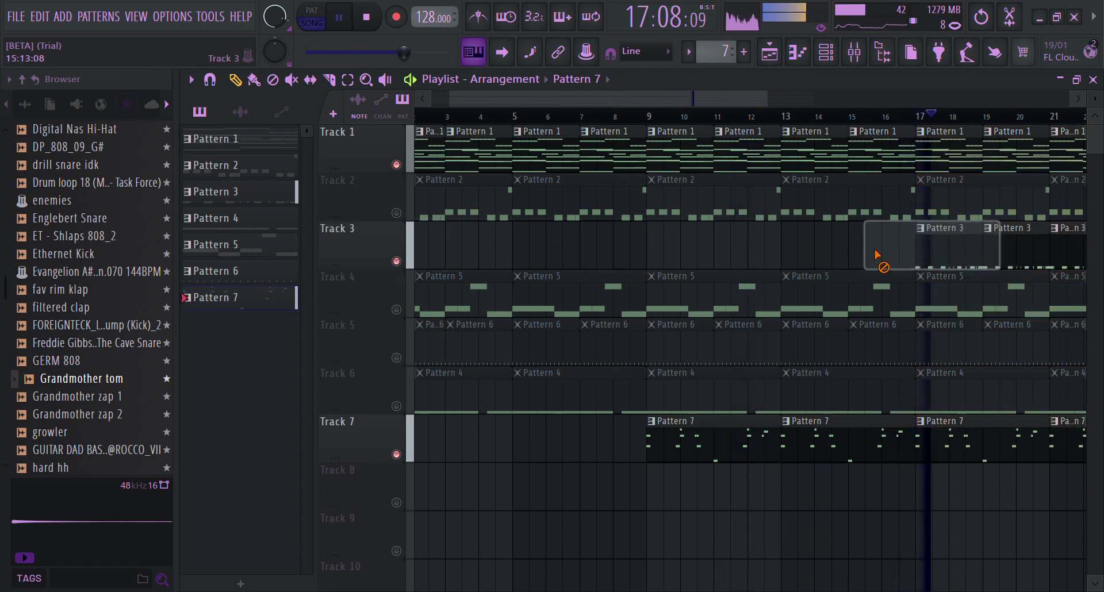
# Delete the Pattern 2 clips before bar 17 and audition unmuted Track 2 from bar 17
pyautogui.moveTo(766, 97); pyautogui.dragTo(587, 120)
pyautogui.rightClick(751, 212)
pyautogui.rightClick(672, 214)
pyautogui.rightClick(564, 217)
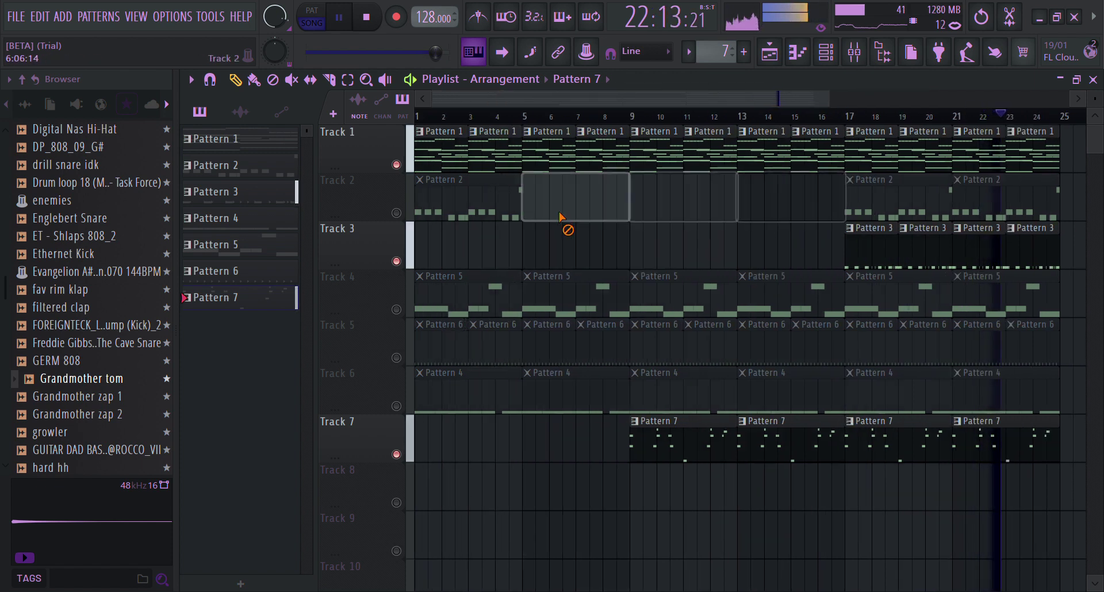
pyautogui.rightClick(469, 217)
pyautogui.click(399, 213)
pyautogui.click(854, 114)
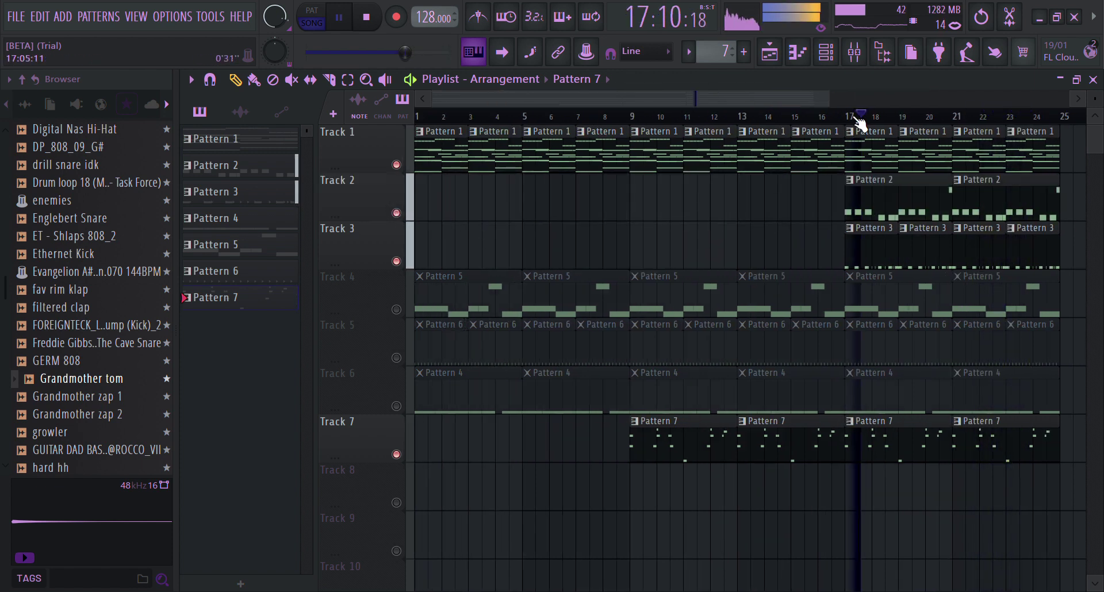
# Unmute Track 5 and delete its Pattern 6 clips before bar 17
pyautogui.click(396, 261)
pyautogui.click(396, 261)
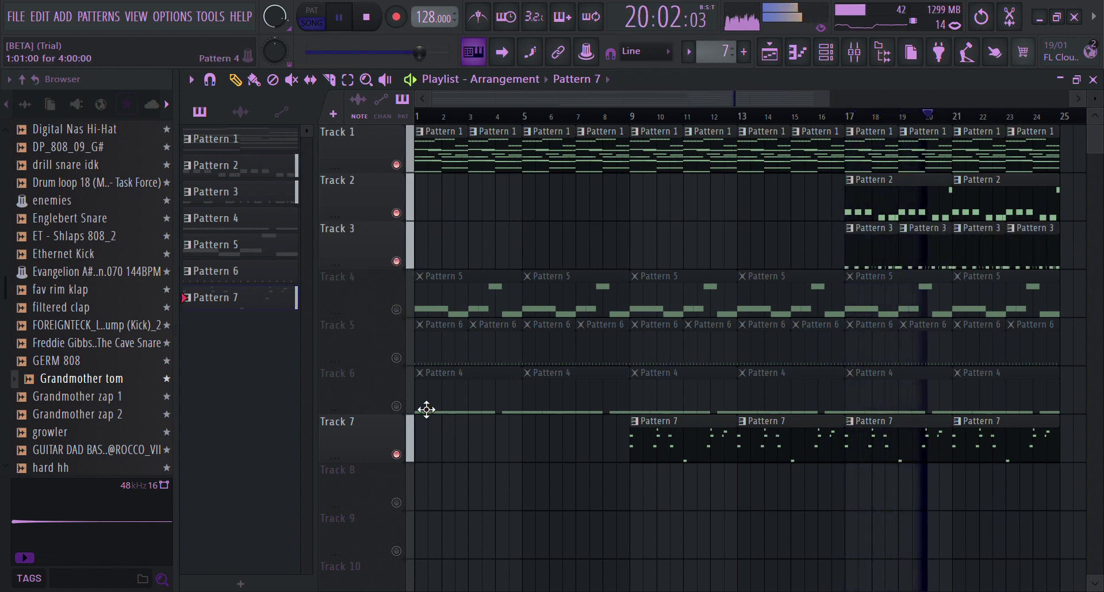
pyautogui.click(397, 358)
pyautogui.moveTo(815, 334)
pyautogui.mouseDown()
pyautogui.moveTo(444, 358)
pyautogui.moveTo(458, 348)
pyautogui.mouseUp()
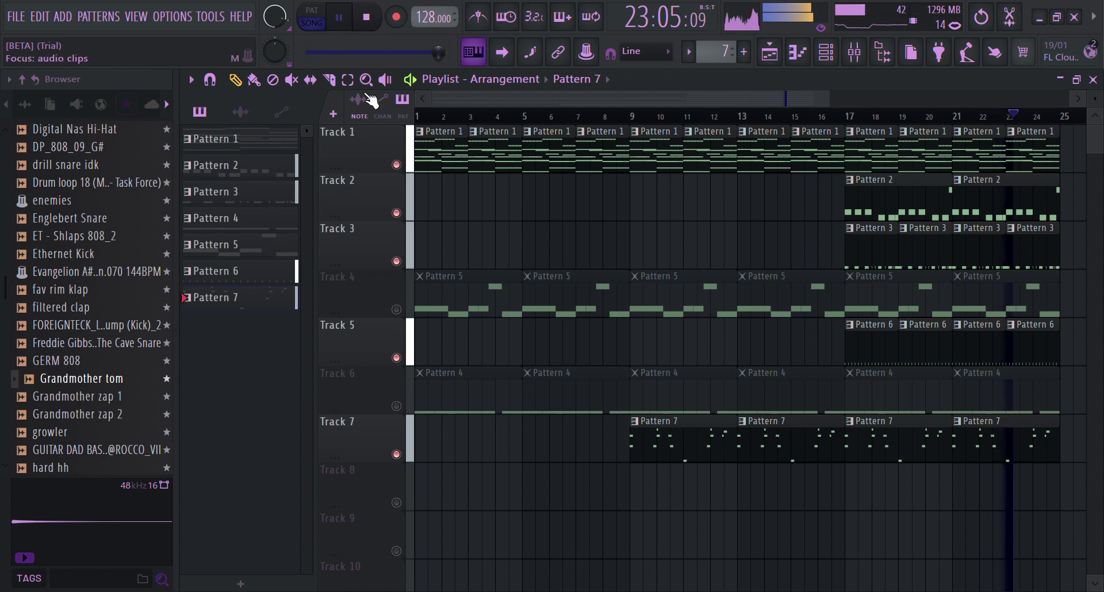
# Select all clips from bar 17 to bar 25 on every track and duplicate them repeatedly to lengthen the arrangement
pyautogui.click(366, 79)
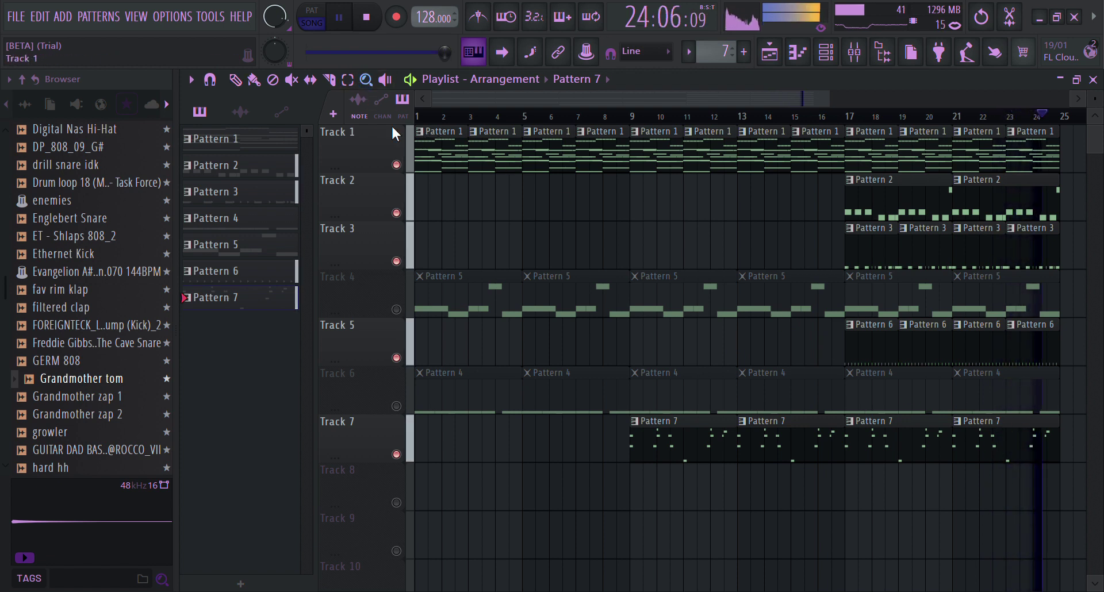
pyautogui.moveTo(1001, 472); pyautogui.dragTo(869, 143)
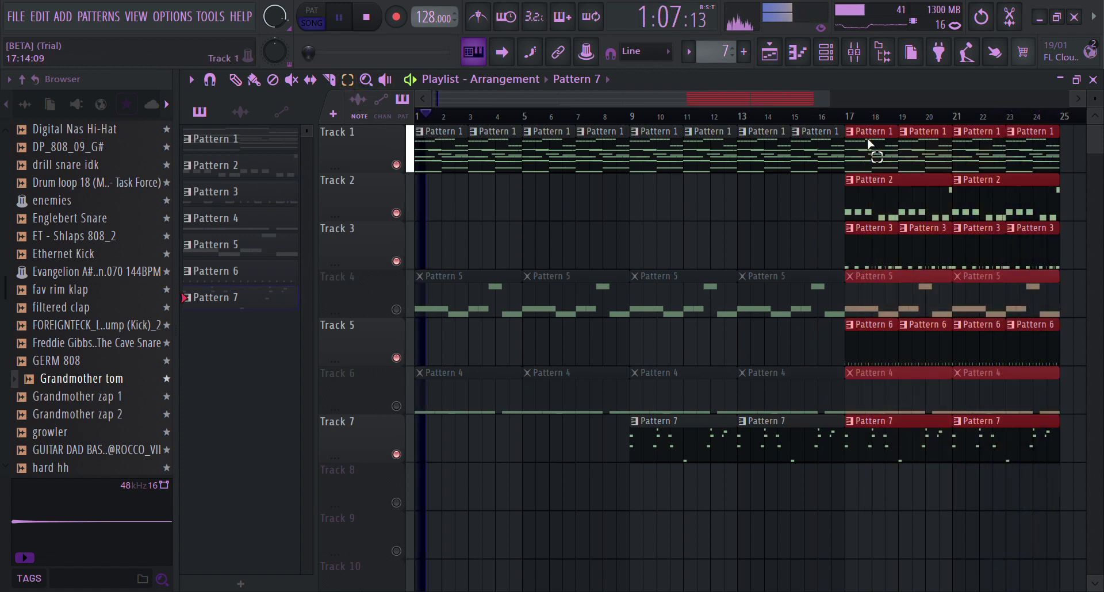
pyautogui.hotkey('ctrl', 'b')
pyautogui.hotkey('ctrl', 'b')
pyautogui.hscroll(-5, 869, 149)
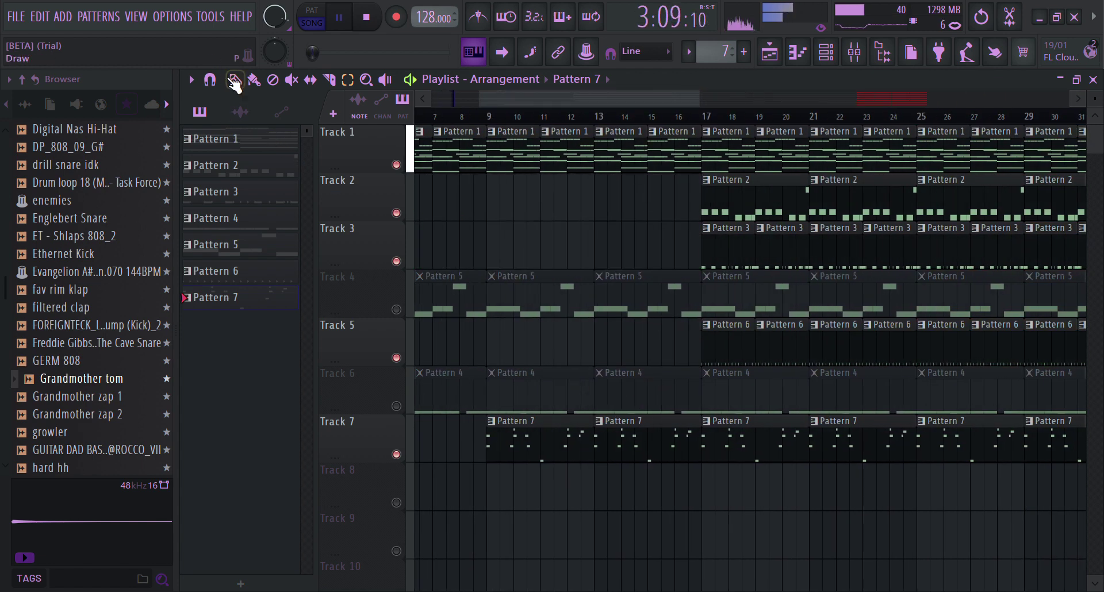
# Delete Track 4's Pattern 5 clips and Track 6's Pattern 4 clips before bar 17
pyautogui.rightClick(660, 308)
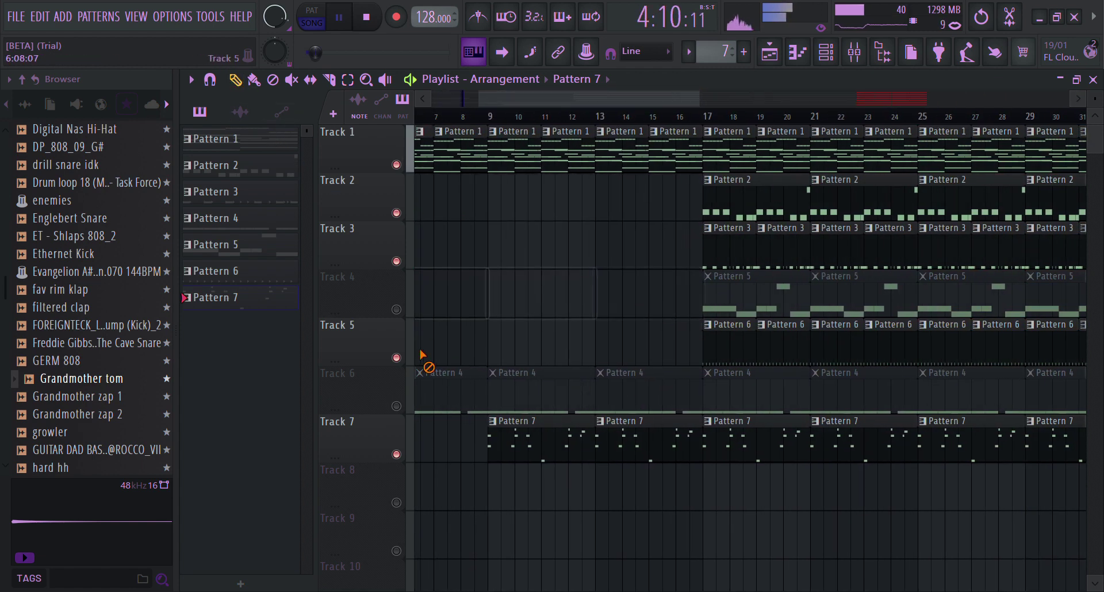
pyautogui.moveTo(545, 94); pyautogui.dragTo(413, 94)
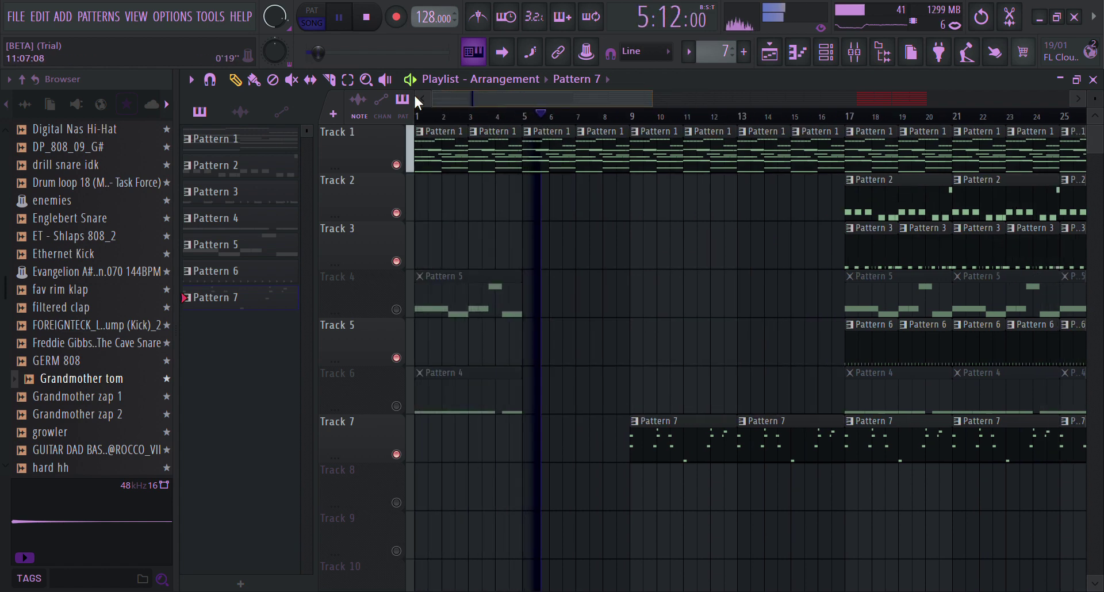
pyautogui.rightClick(488, 299)
pyautogui.rightClick(492, 397)
# Play from bar 17, unmute Track 6 and delete its Pattern 4 clips before bar 25
pyautogui.moveTo(498, 95); pyautogui.dragTo(582, 95)
pyautogui.click(617, 119)
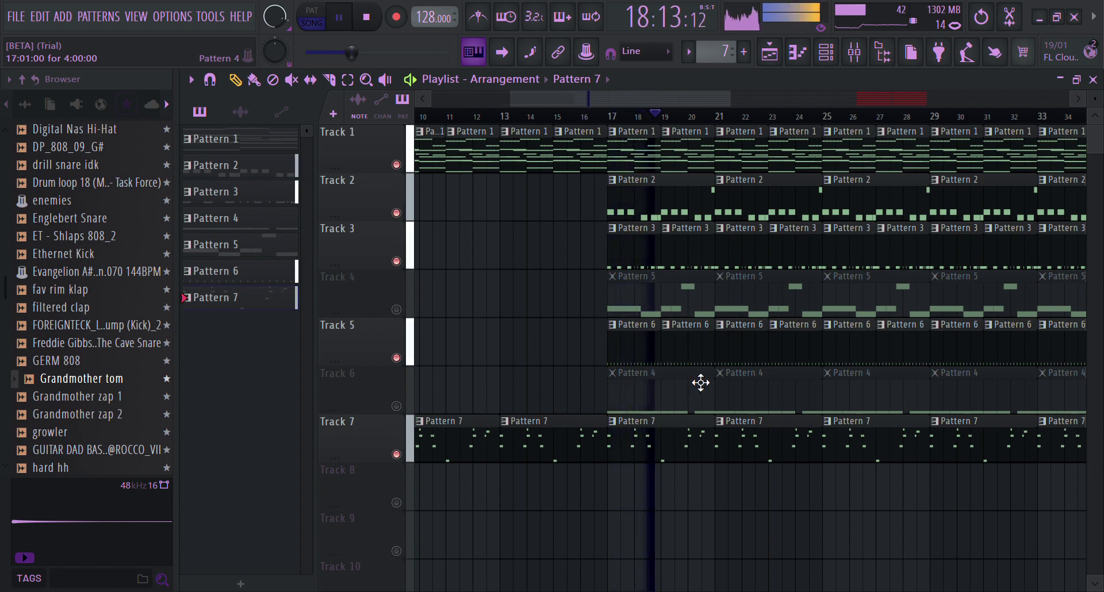
pyautogui.click(396, 406)
pyautogui.rightClick(685, 374)
pyautogui.rightClick(757, 380)
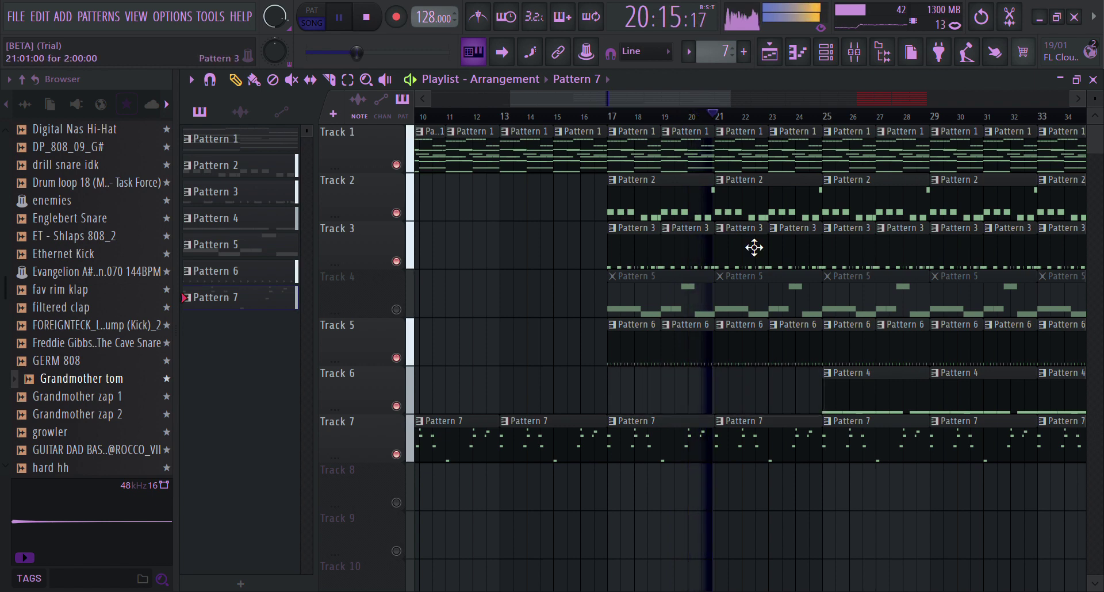
pyautogui.click(981, 18)
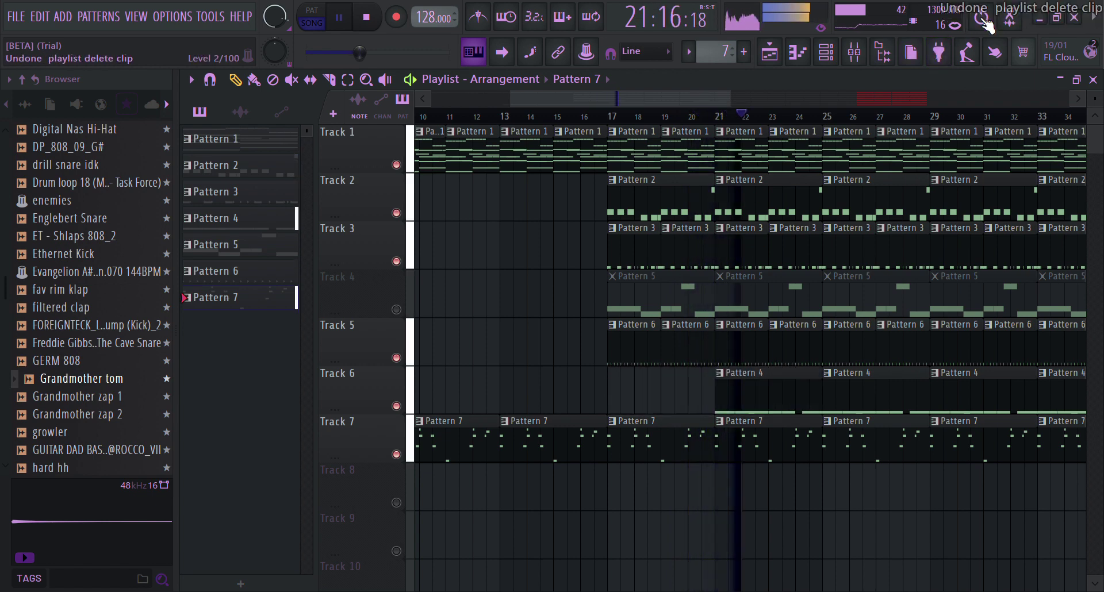
pyautogui.rightClick(775, 380)
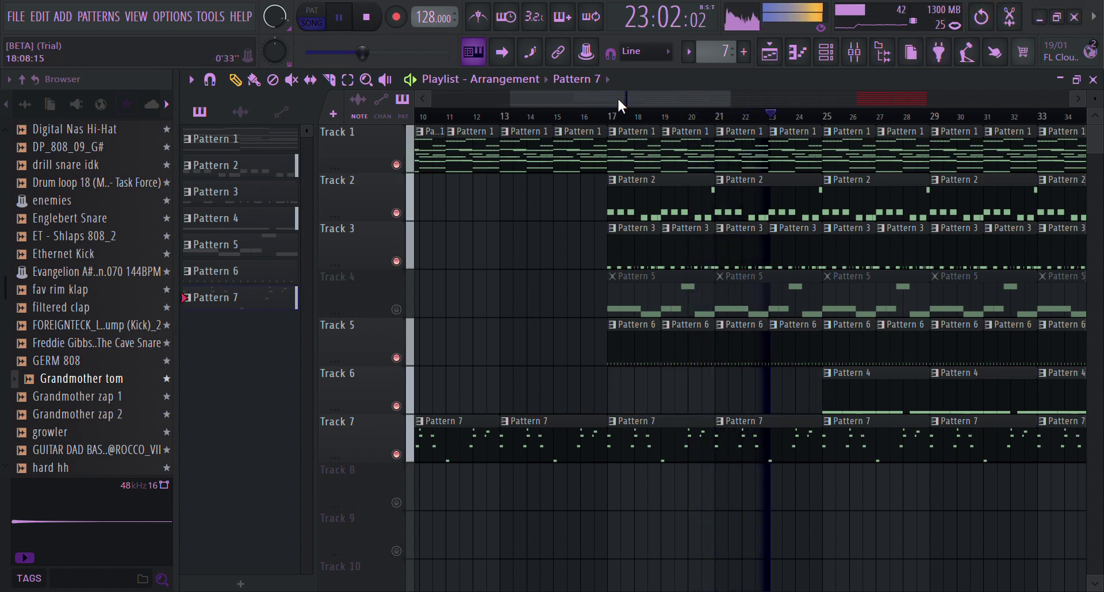
# Delete Track 4's Pattern 5 clips before bar 25 and Track 6's Pattern 4 clips before bar 33
pyautogui.moveTo(619, 94); pyautogui.dragTo(701, 108)
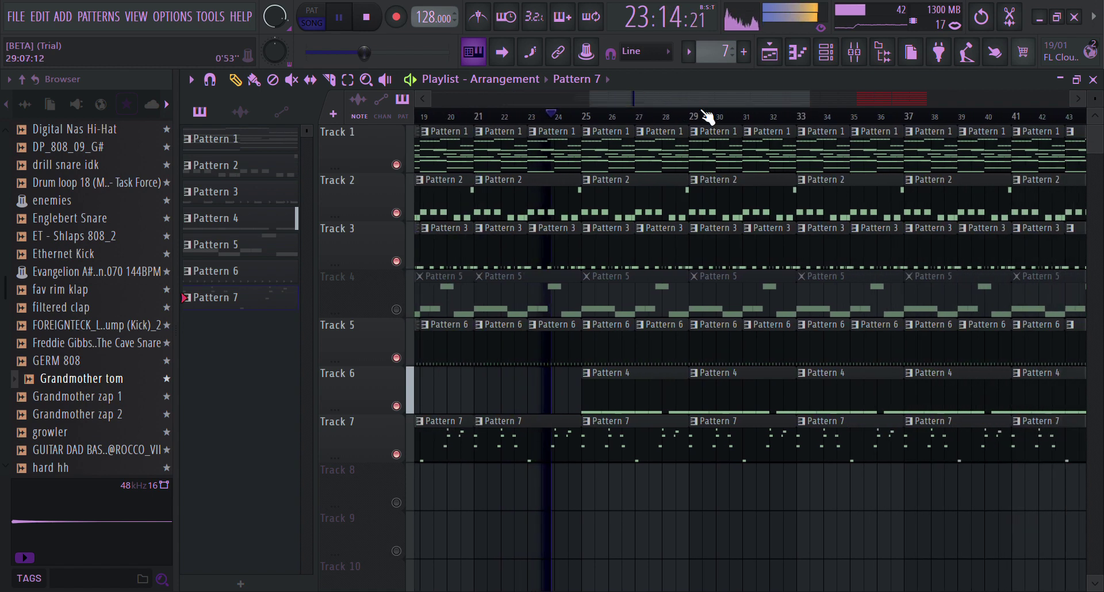
pyautogui.rightClick(548, 315)
pyautogui.rightClick(460, 315)
pyautogui.moveTo(628, 96); pyautogui.dragTo(664, 103)
pyautogui.rightClick(614, 397)
pyautogui.rightClick(685, 387)
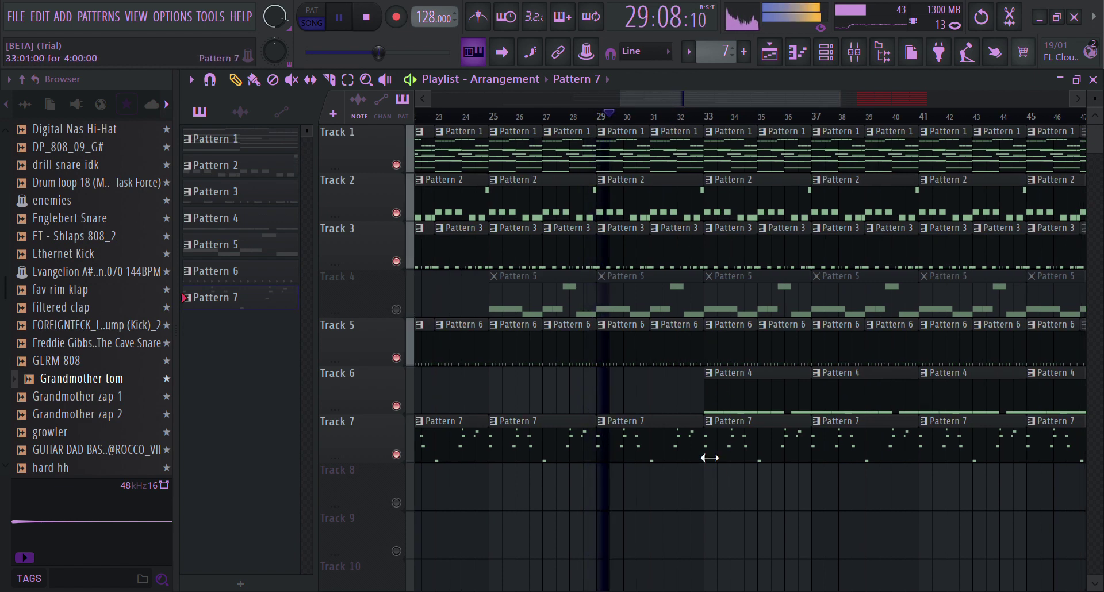
# Delete Track 7's Pattern 7 clips and Track 6's Pattern 4 clips between bars 33 and 41
pyautogui.rightClick(731, 454)
pyautogui.moveTo(648, 98); pyautogui.dragTo(677, 100)
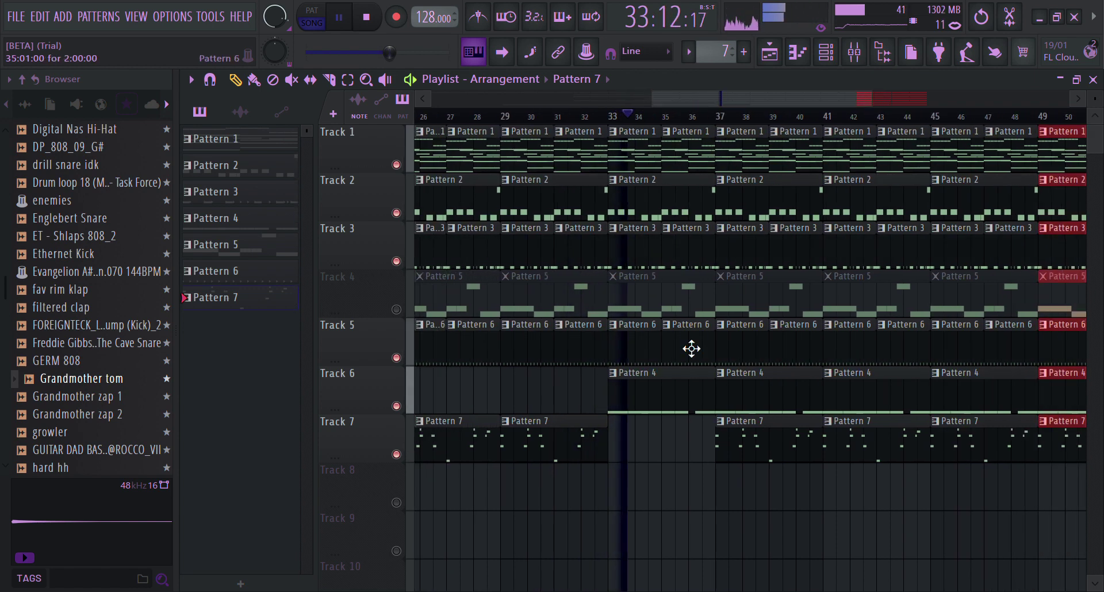
pyautogui.rightClick(734, 444)
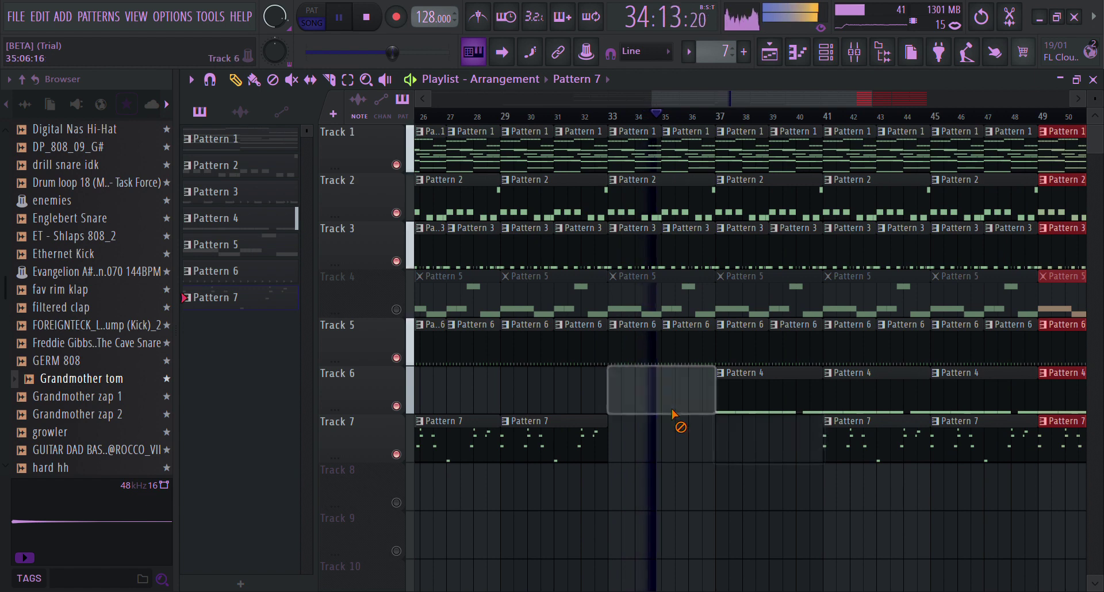
pyautogui.rightClick(679, 410)
pyautogui.rightClick(741, 394)
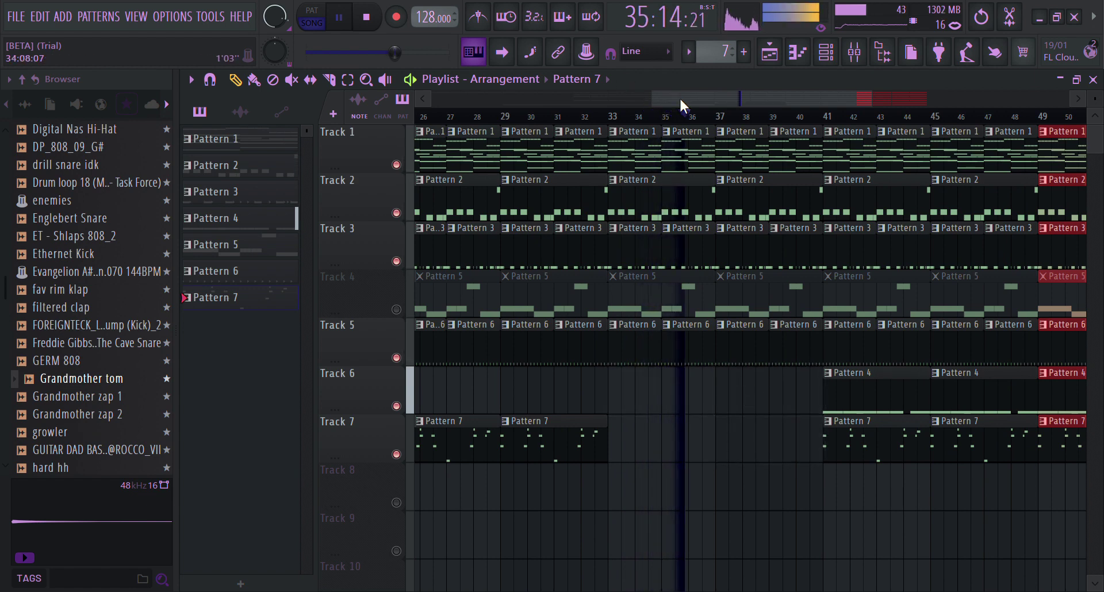
# Delete Track 2's Pattern 2 clip at bar 41, then unmute Track 4 and delete its Pattern 5 clip at bar 37
pyautogui.moveTo(679, 97); pyautogui.dragTo(724, 91)
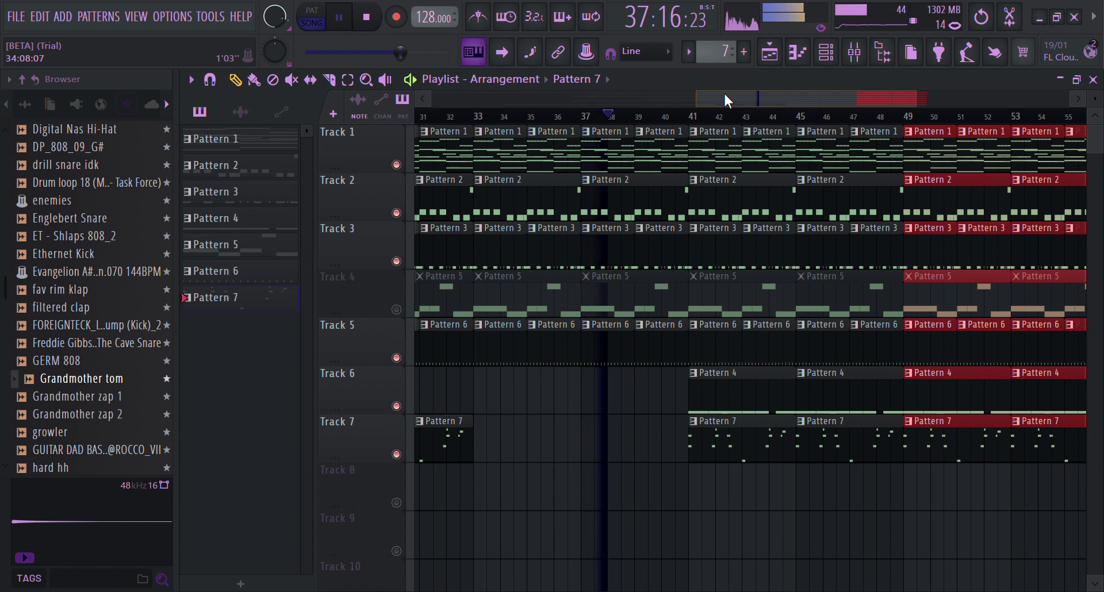
pyautogui.moveTo(725, 95); pyautogui.dragTo(737, 91)
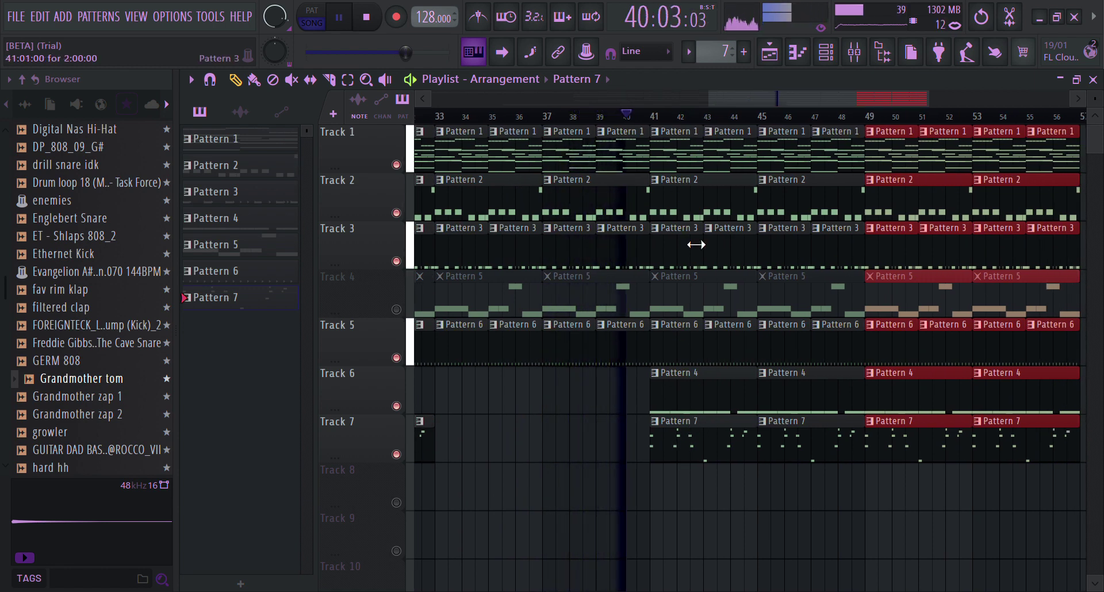
pyautogui.rightClick(695, 205)
pyautogui.click(396, 309)
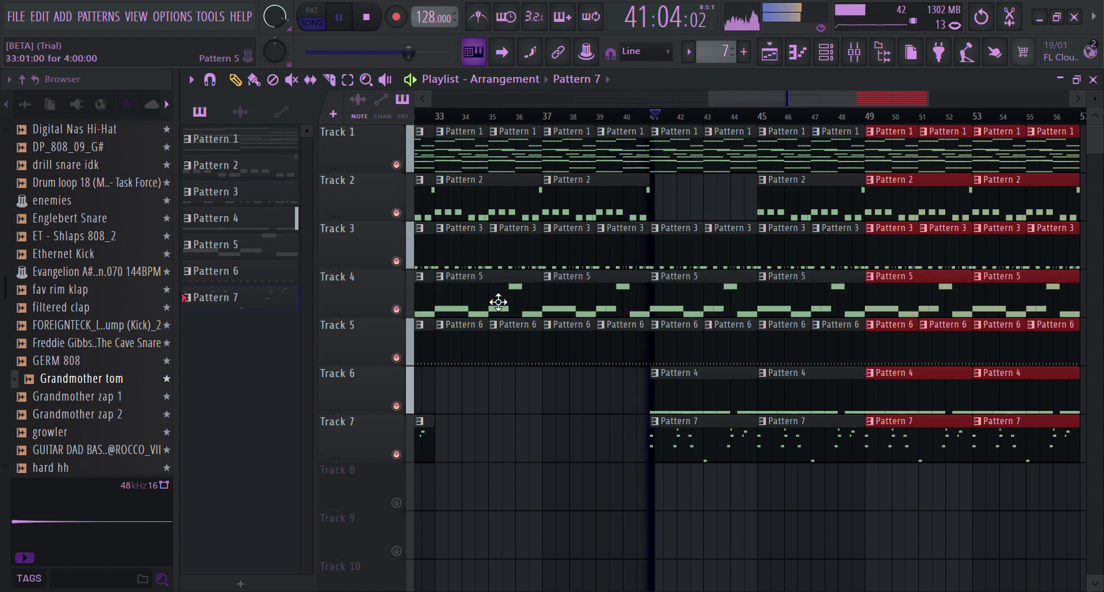
pyautogui.rightClick(611, 296)
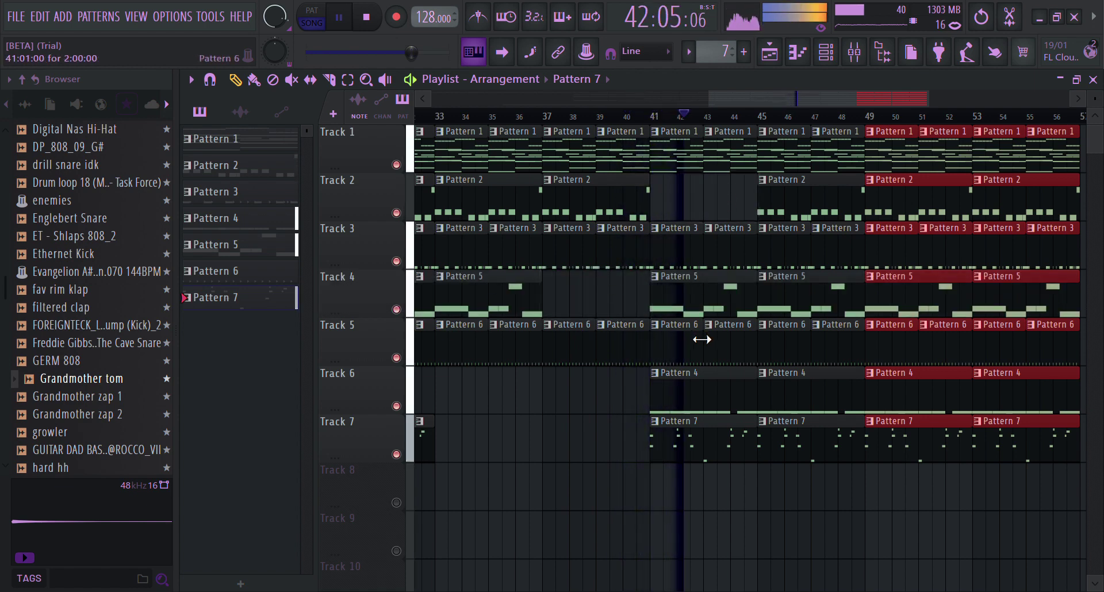
# Delete Track 7's Pattern 7 clip at bar 41 and Track 3's Pattern 3 clips from bar 41 to bar 45
pyautogui.rightClick(709, 436)
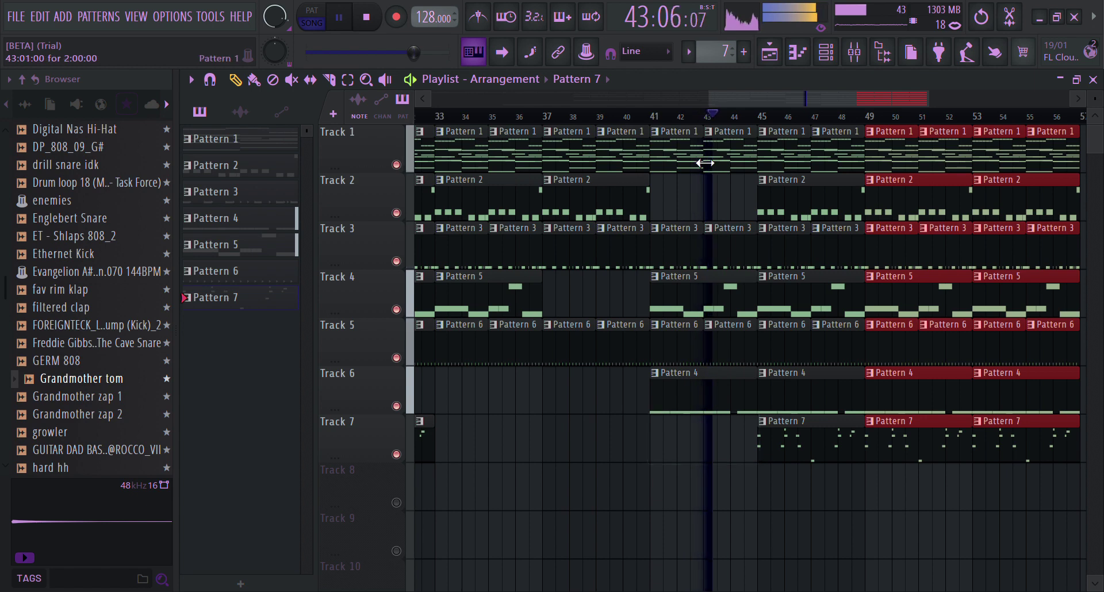
pyautogui.rightClick(719, 254)
pyautogui.rightClick(683, 254)
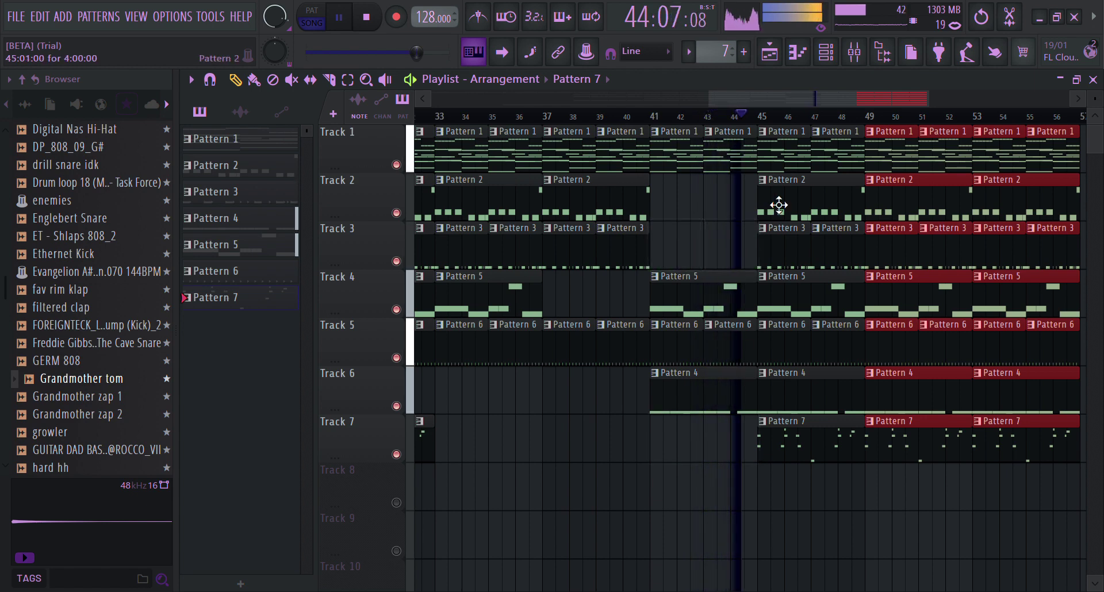
# Delete Track 2's Pattern 2 clip and Track 3's Pattern 3 clips from bar 45 to bar 49
pyautogui.rightClick(779, 205)
pyautogui.rightClick(823, 250)
pyautogui.rightClick(799, 254)
# Try deleting Track 5's Pattern 6 clips between bars 45 and 49, and undo the deletion
pyautogui.rightClick(800, 349)
pyautogui.rightClick(828, 354)
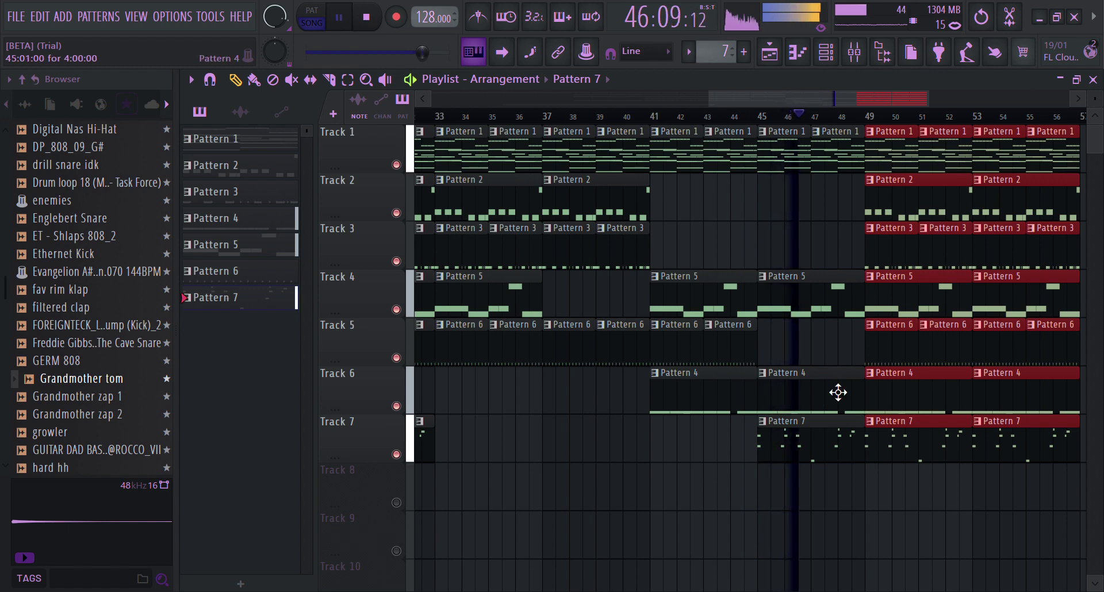
pyautogui.click(990, 24)
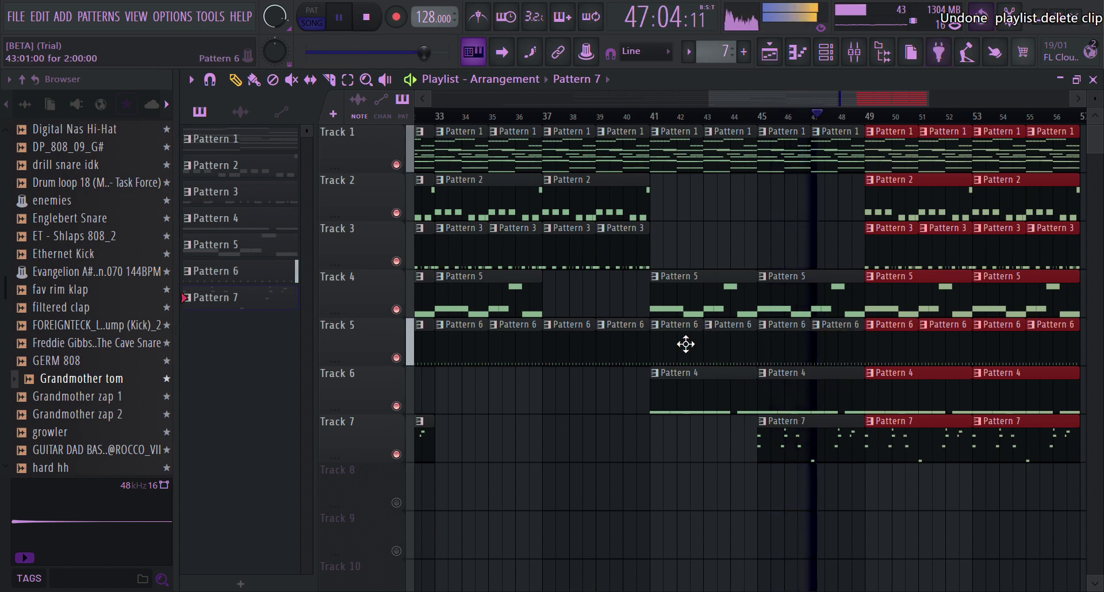
# Delete Track 5's Pattern 6 clips from bar 41 to bar 45 and Track 7's Pattern 7 clip at bar 45
pyautogui.rightClick(685, 344)
pyautogui.rightClick(727, 353)
pyautogui.rightClick(772, 439)
pyautogui.rightClick(828, 439)
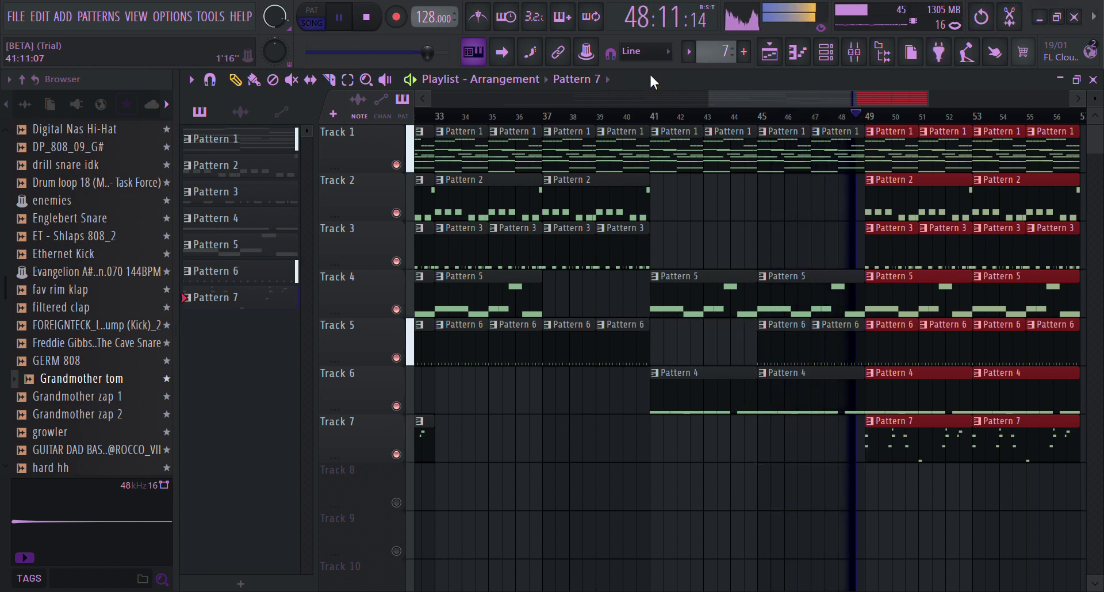
# Restart playback at bar 41 and delete Track 6's Pattern 4 clip at that bar
pyautogui.click(651, 116)
pyautogui.rightClick(717, 386)
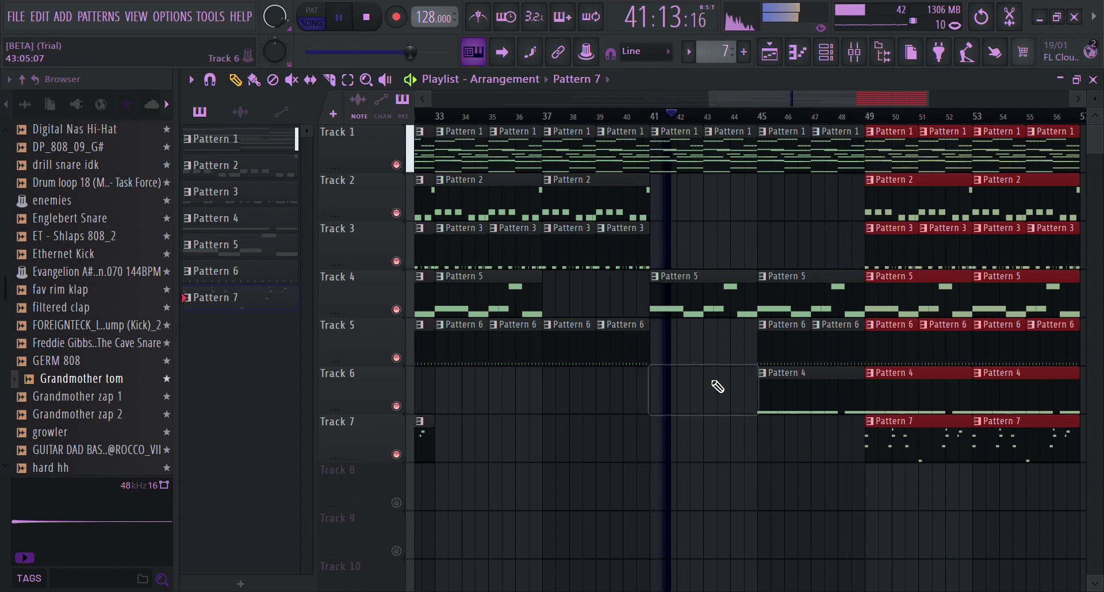
# Delete Track 2's Pattern 2 clips at bars 49 and 53
pyautogui.moveTo(731, 99); pyautogui.dragTo(788, 112)
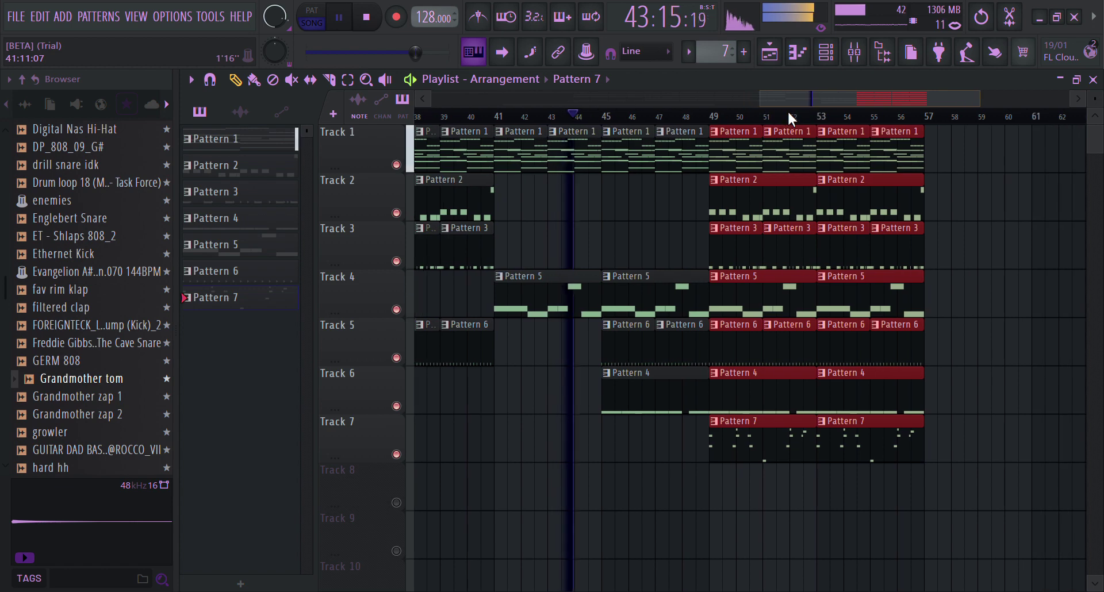
pyautogui.rightClick(771, 207)
pyautogui.rightClick(850, 209)
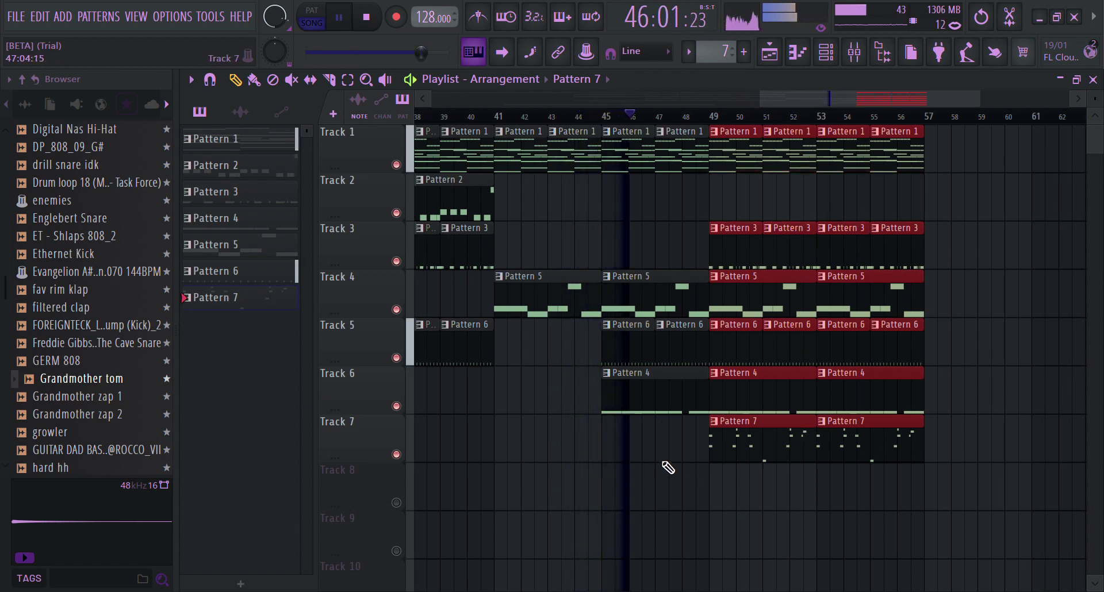
# Delete Track 5's Pattern 6 clips from bar 45 to bar 49, leaving Track 7 empty before bar 49
pyautogui.rightClick(643, 350)
pyautogui.rightClick(676, 347)
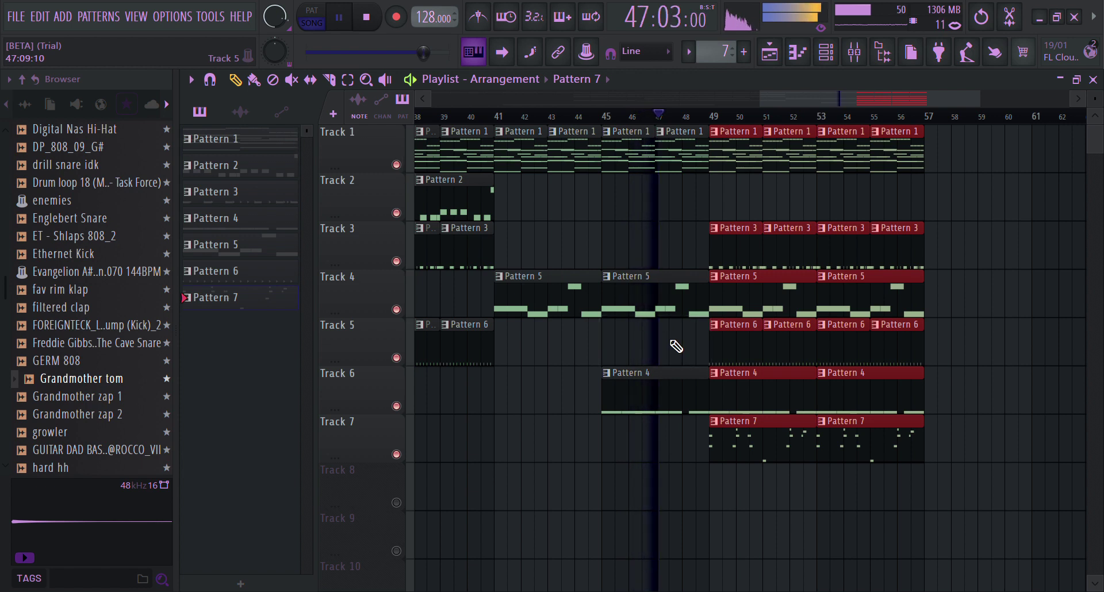
pyautogui.click(656, 459)
pyautogui.rightClick(672, 457)
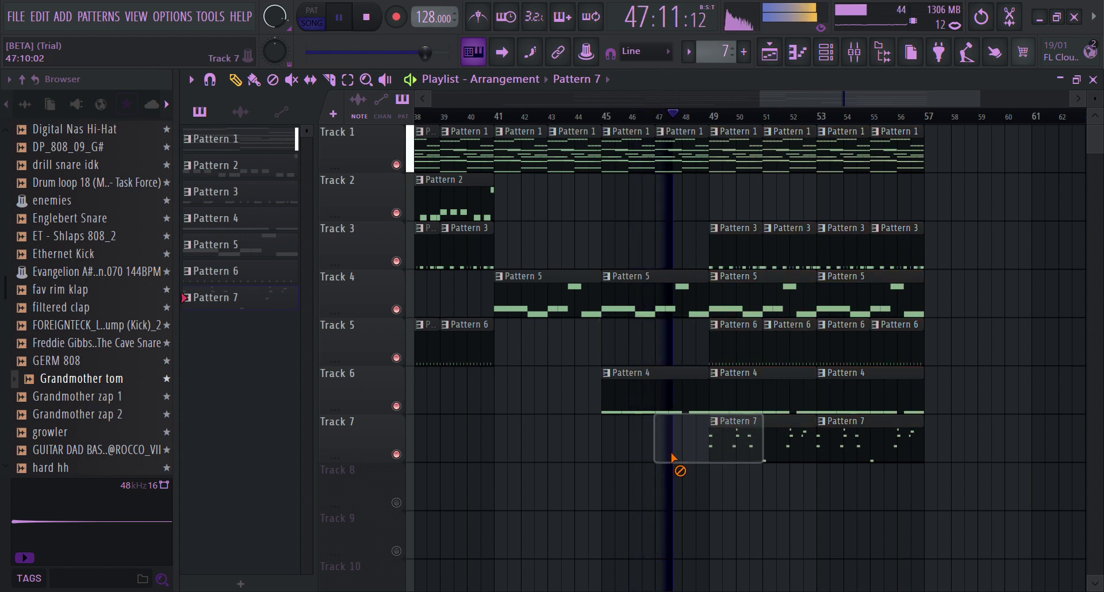
# Delete Track 4's Pattern 5 clips at bars 49 and 53
pyautogui.rightClick(756, 290)
pyautogui.rightClick(867, 302)
# Place Pattern 2 clips on Track 2 at bars 49 and 53 and audition the section from around bar 45
pyautogui.click(477, 204)
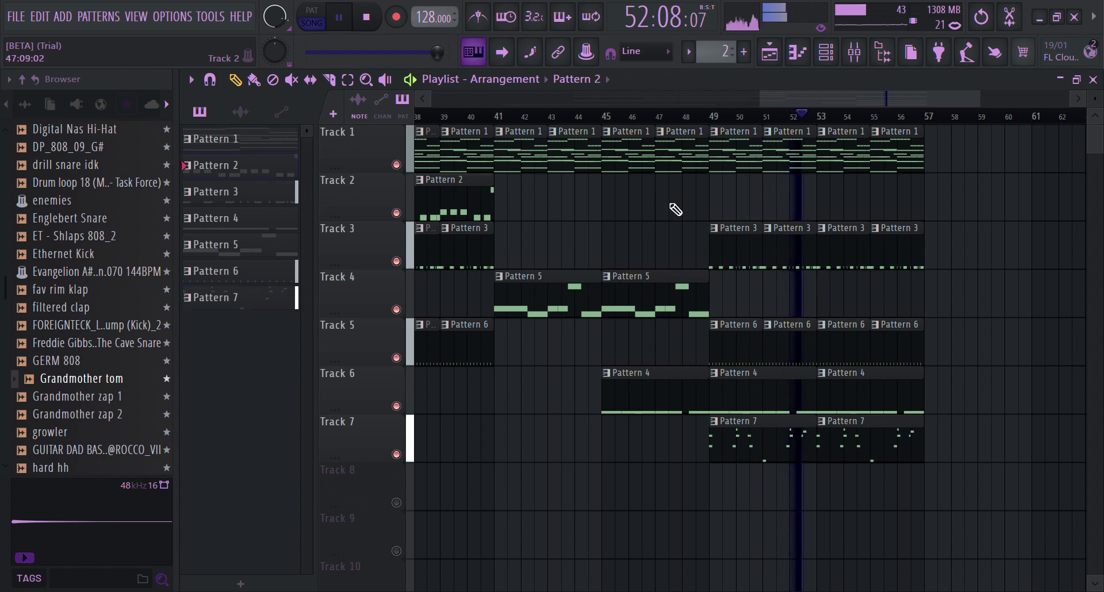
pyautogui.moveTo(713, 209); pyautogui.dragTo(822, 192)
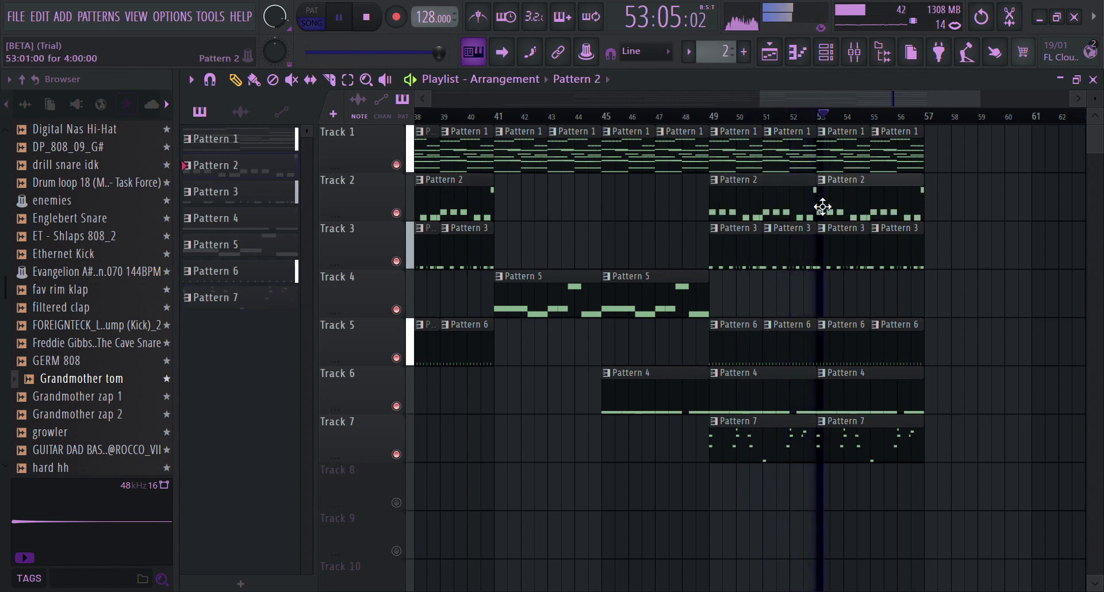
pyautogui.click(711, 117)
pyautogui.click(615, 117)
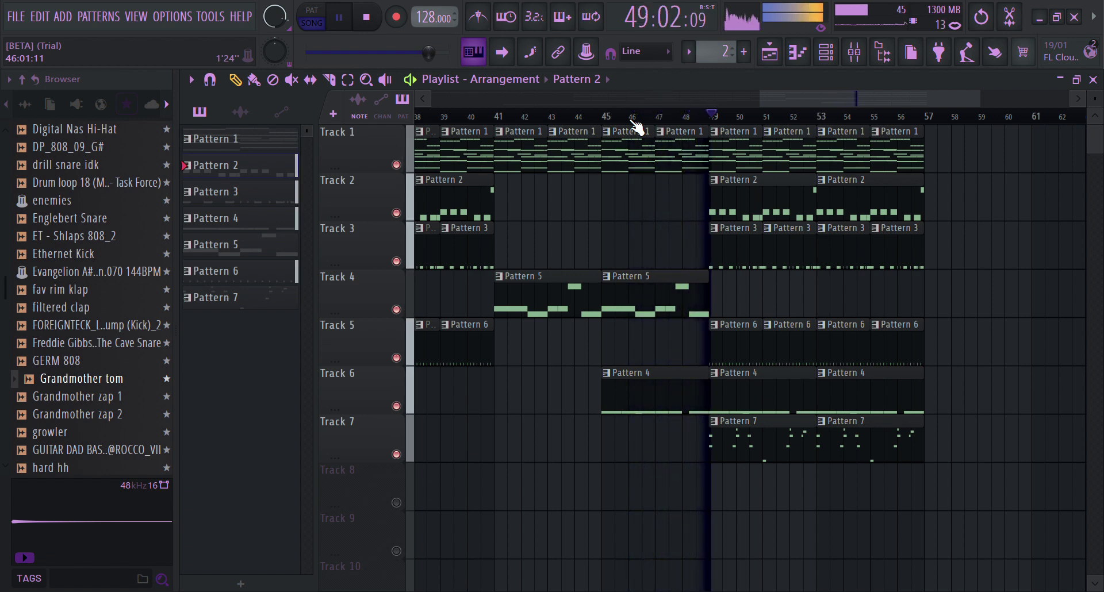
# Place Pattern 5 clips on Track 4 at bars 49 and 53
pyautogui.click(715, 300)
pyautogui.click(825, 305)
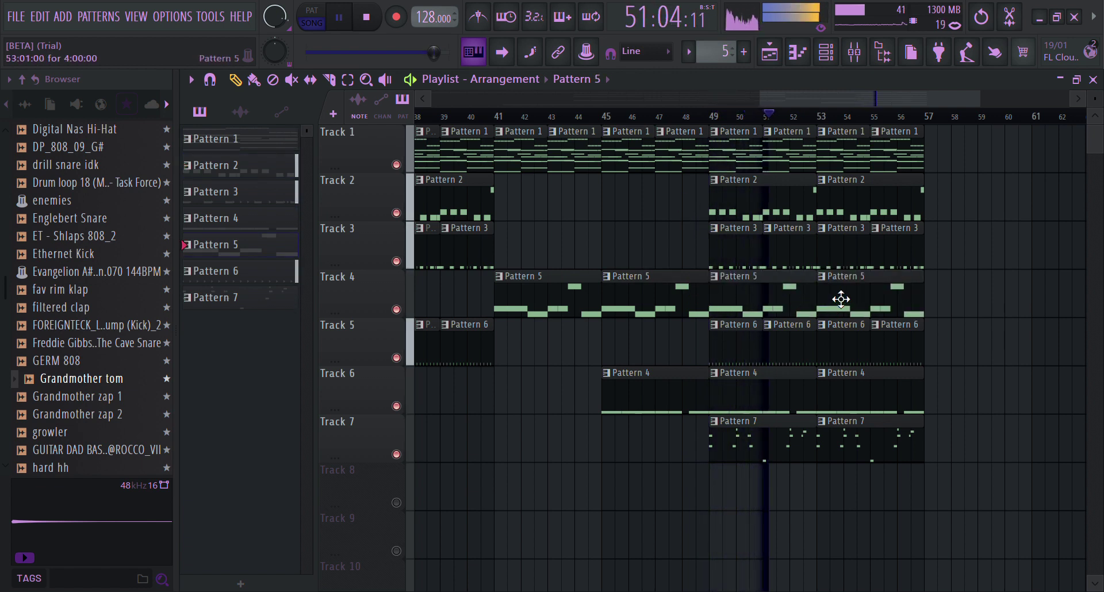
# Select all clips from bar 49 to bar 57 on every track and duplicate them to bar 57
pyautogui.click(349, 81)
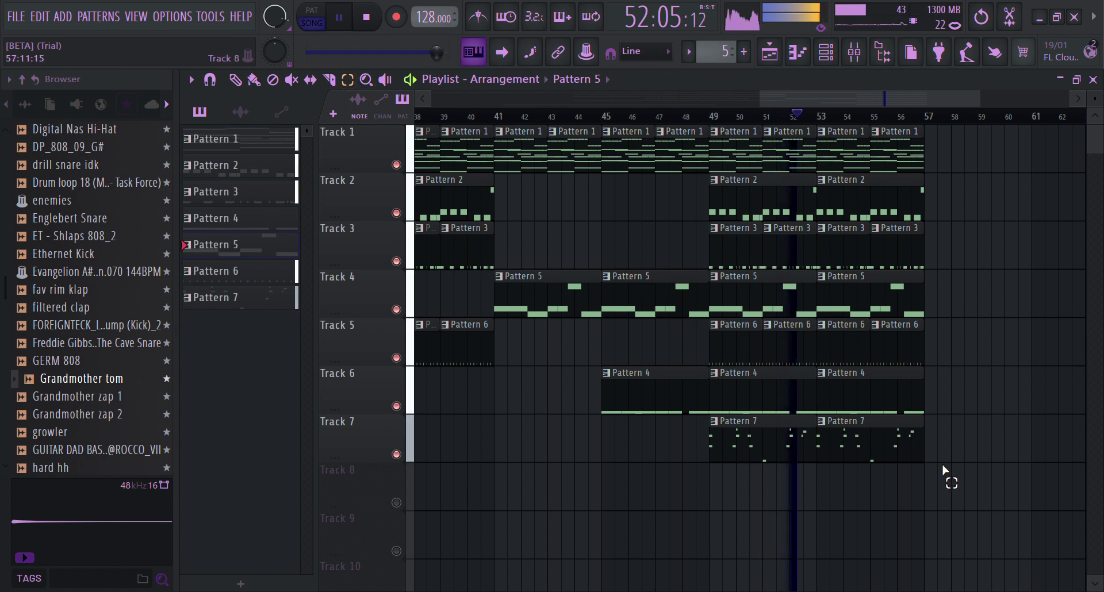
pyautogui.moveTo(883, 460); pyautogui.dragTo(730, 169)
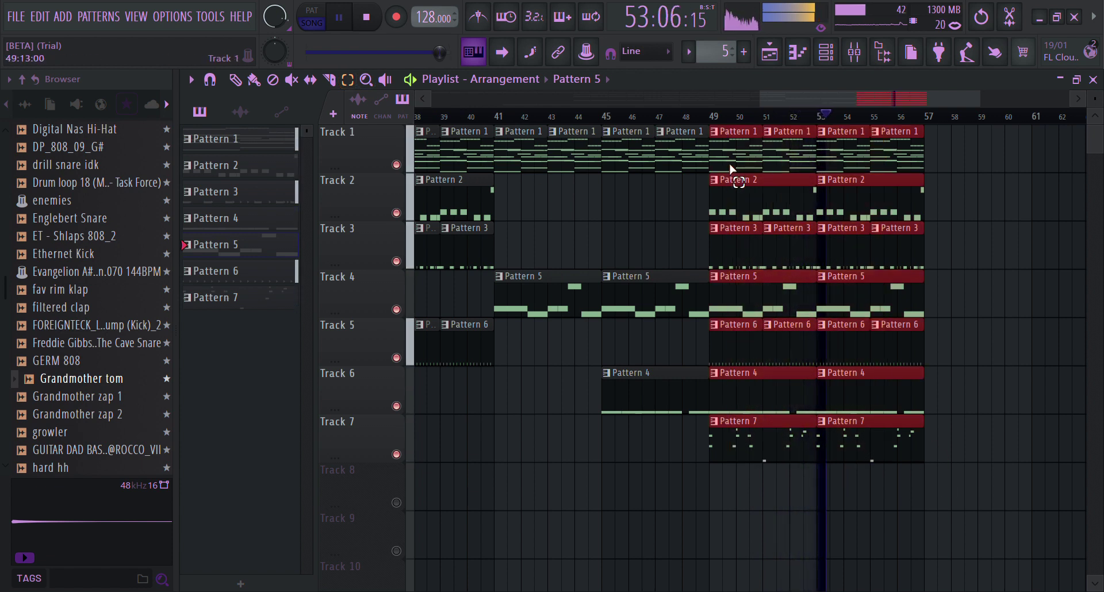
pyautogui.hotkey('ctrl', 'b')
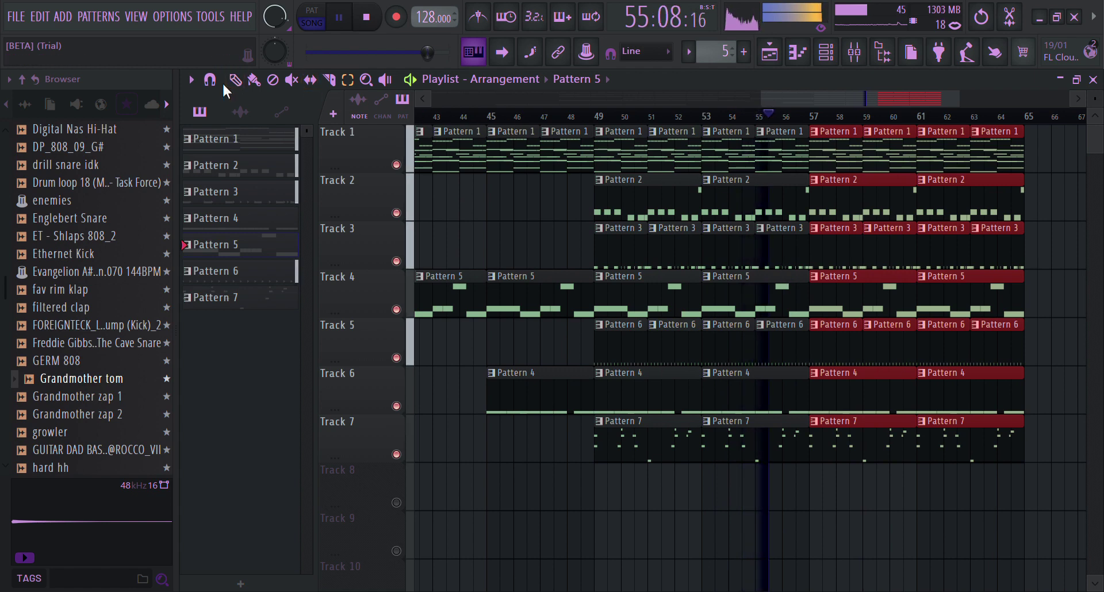
# Delete Track 4's duplicated Pattern 5 clips at bars 57 and 61
pyautogui.rightClick(847, 291)
pyautogui.rightClick(971, 306)
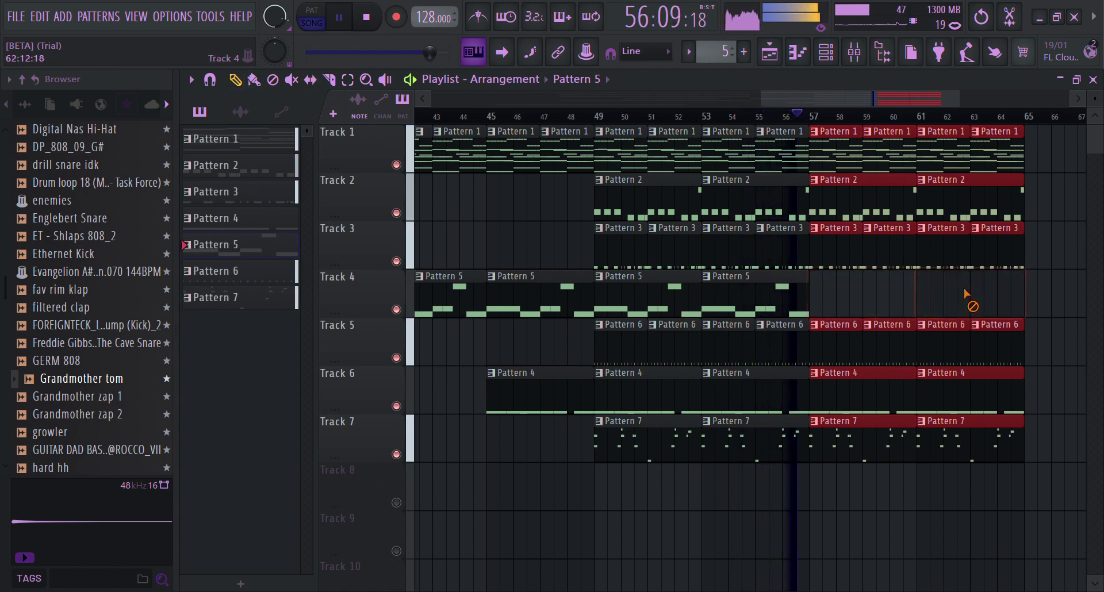
# Try deleting Track 7's Pattern 7 clips at bars 57 and 61, and undo the deletion
pyautogui.rightClick(939, 446)
pyautogui.rightClick(884, 449)
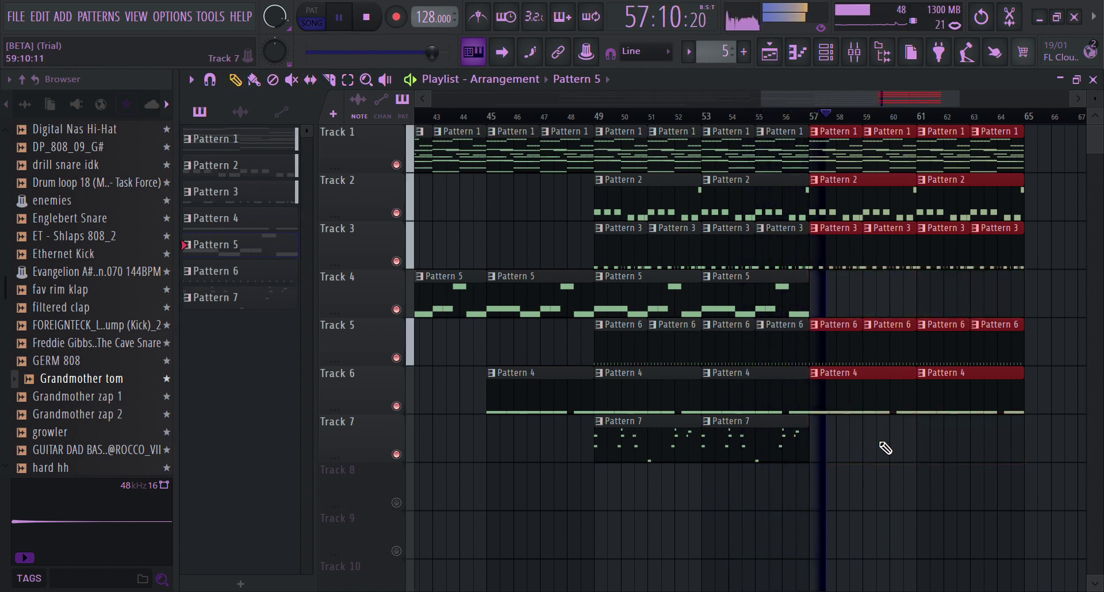
pyautogui.click(981, 18)
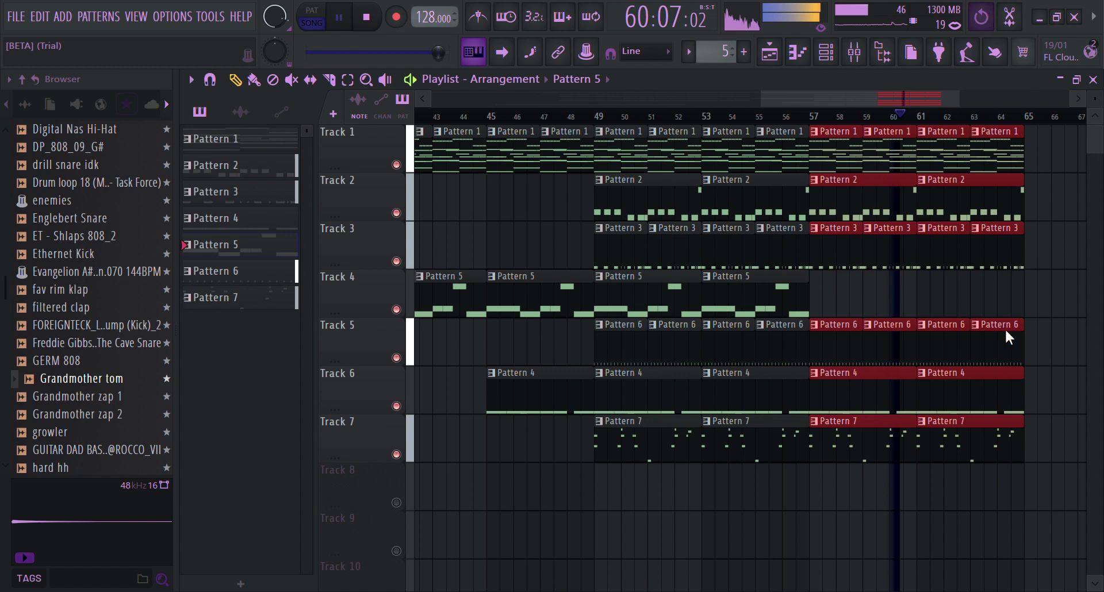
# Restore Track 4's Pattern 5 clips at bars 57 and 61, and delete Track 6's Pattern 4 clips at the same bars
pyautogui.hotkey('ctrl', 'z')
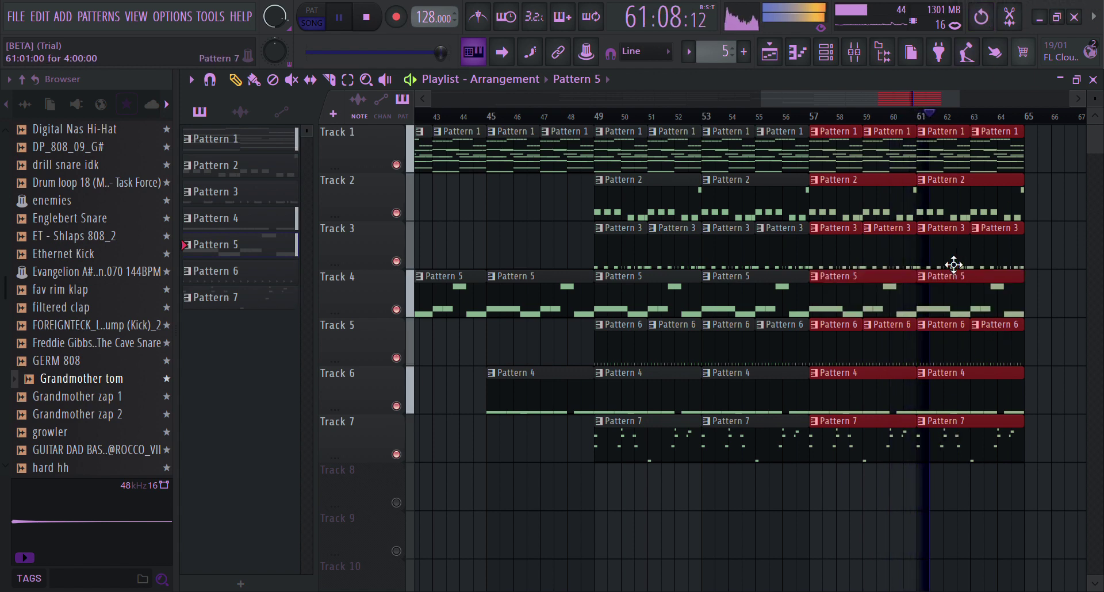
pyautogui.rightClick(943, 397)
pyautogui.rightClick(891, 400)
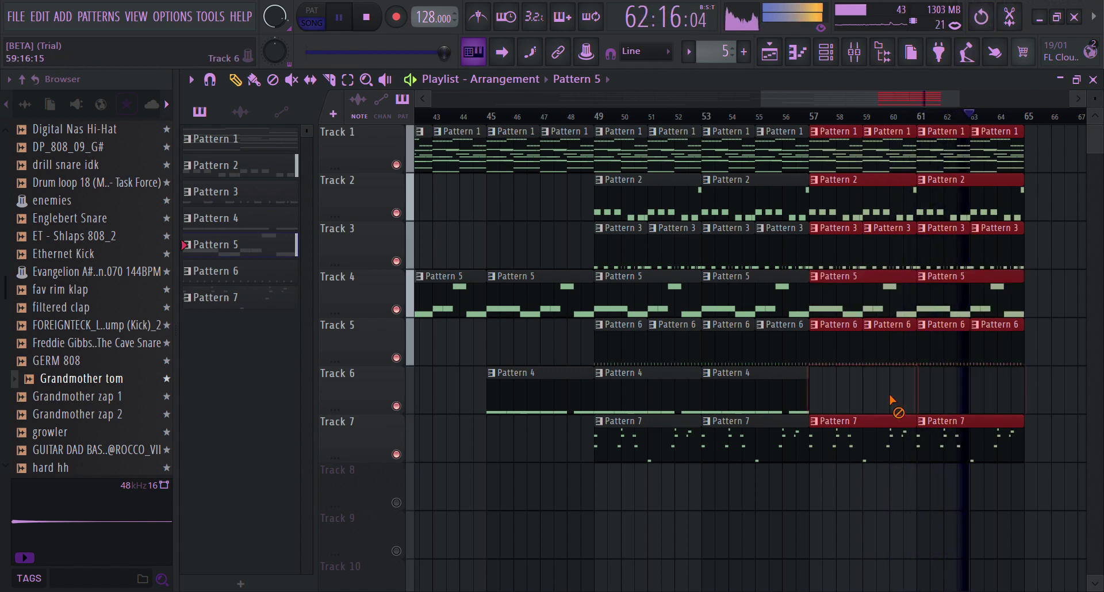
# Duplicate the selected clips to bar 65 and delete Track 4's duplicated Pattern 5 clips at bars 65 and 69
pyautogui.hotkey('ctrl', 'b')
pyautogui.rightClick(955, 305)
pyautogui.rightClick(867, 297)
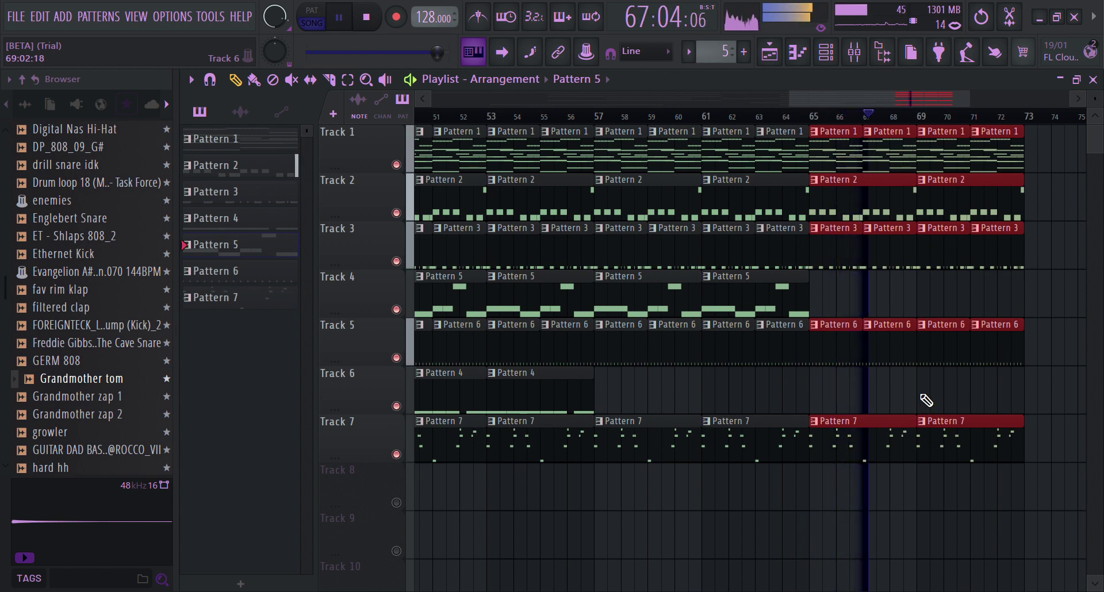
# Duplicate the selected clips to bar 73 and delete Track 7's duplicated Pattern 7 clips at bars 73 and 77
pyautogui.moveTo(847, 95); pyautogui.dragTo(892, 94)
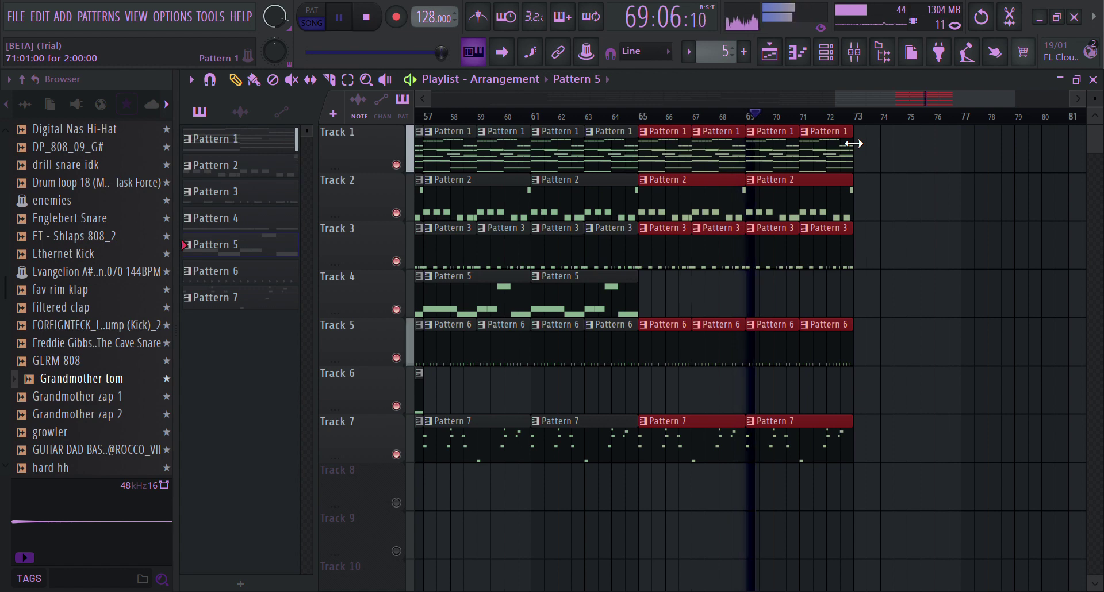
pyautogui.hotkey('ctrl', 'd')
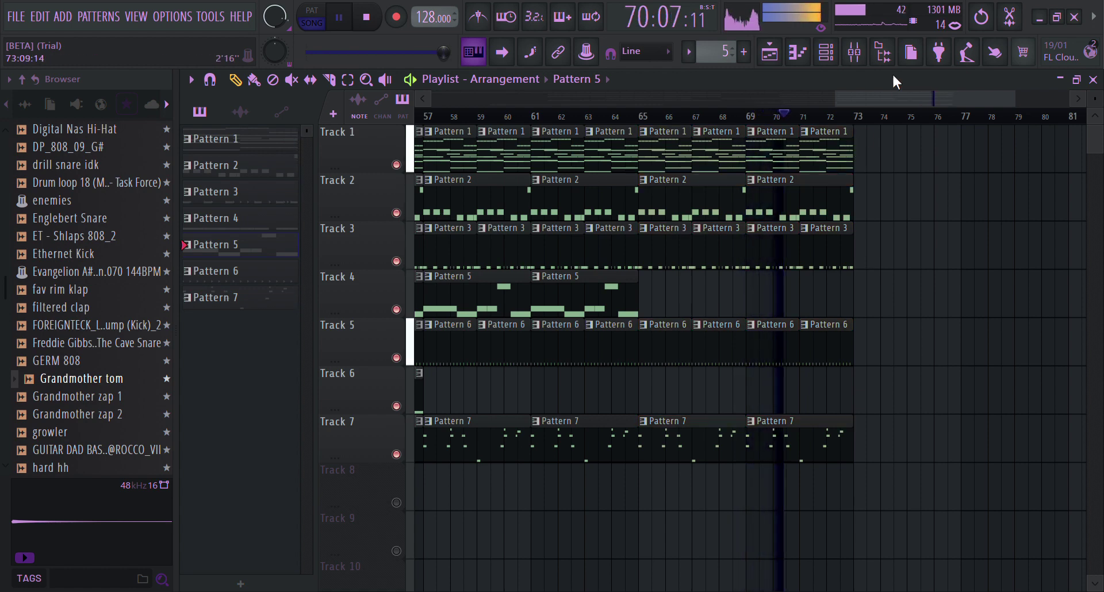
pyautogui.click(999, 19)
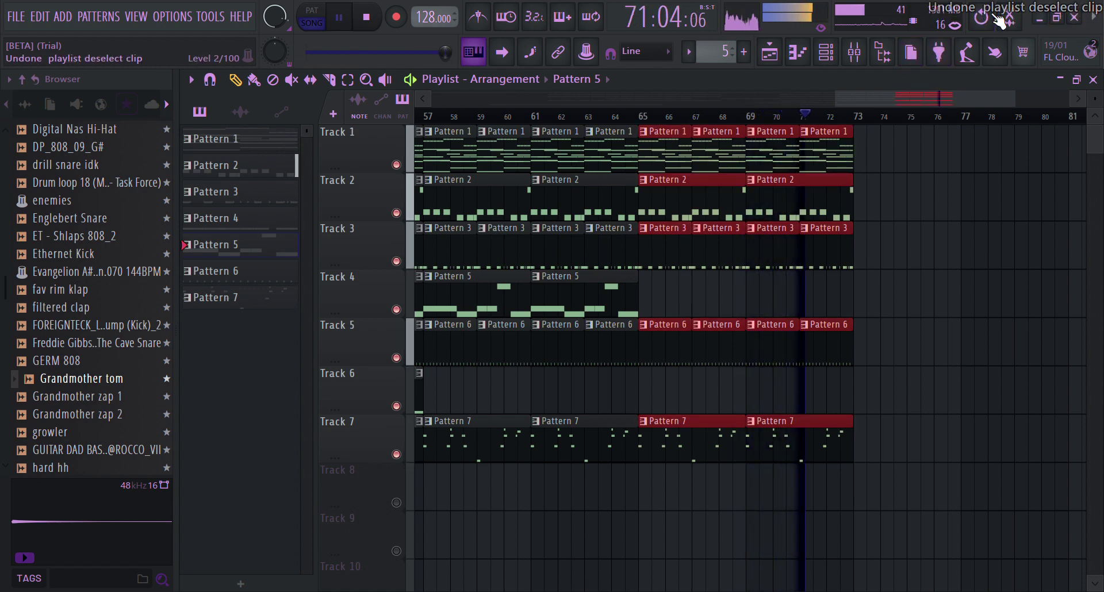
pyautogui.hotkey('ctrl', 'b')
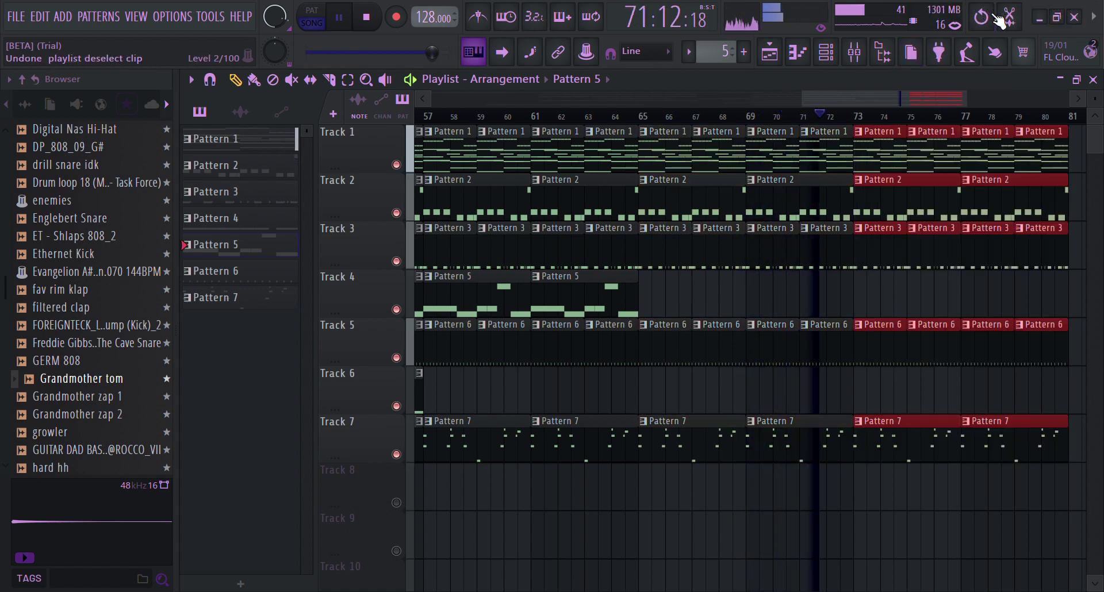
pyautogui.rightClick(894, 427)
pyautogui.rightClick(974, 452)
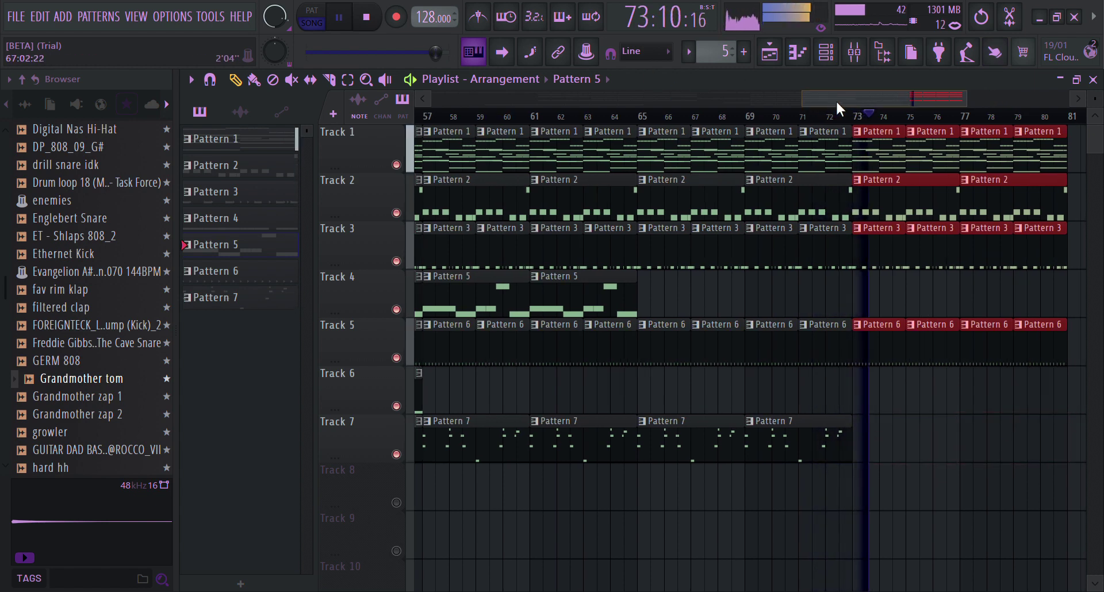
pyautogui.moveTo(836, 99); pyautogui.dragTo(880, 98)
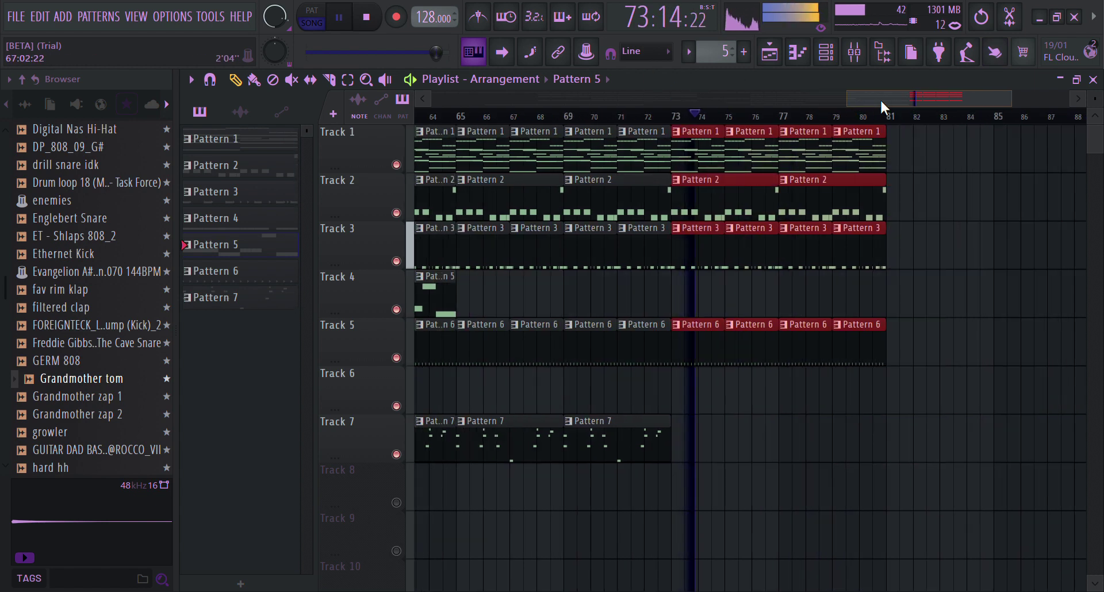
pyautogui.keyDown('ctrl'); pyautogui.click(783, 209); pyautogui.keyUp('ctrl')
pyautogui.hotkey('ctrl', 'b')
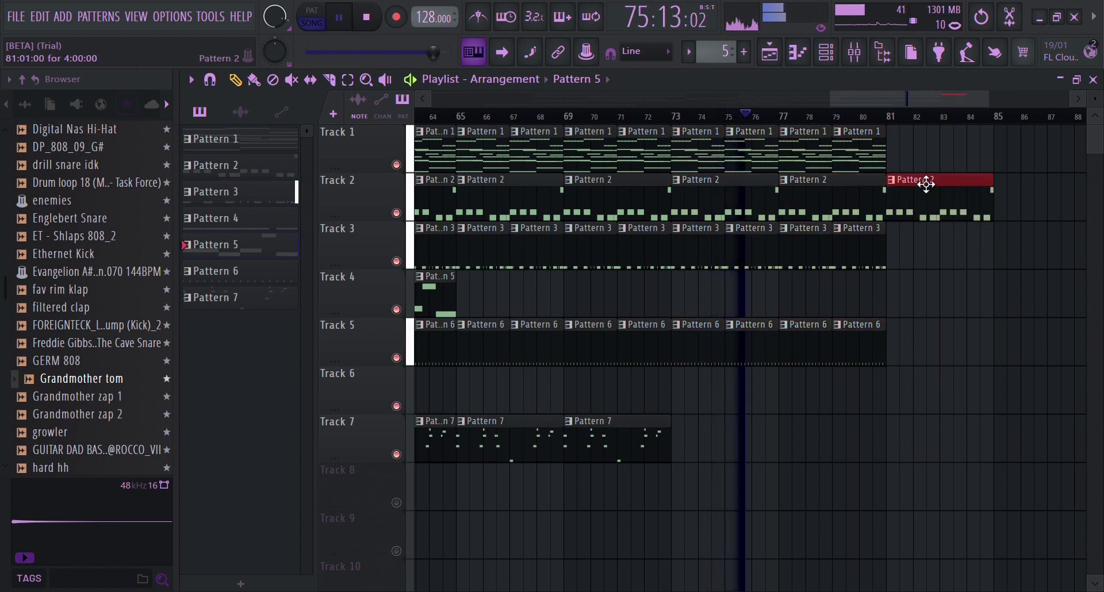
pyautogui.click(991, 22)
pyautogui.click(991, 23)
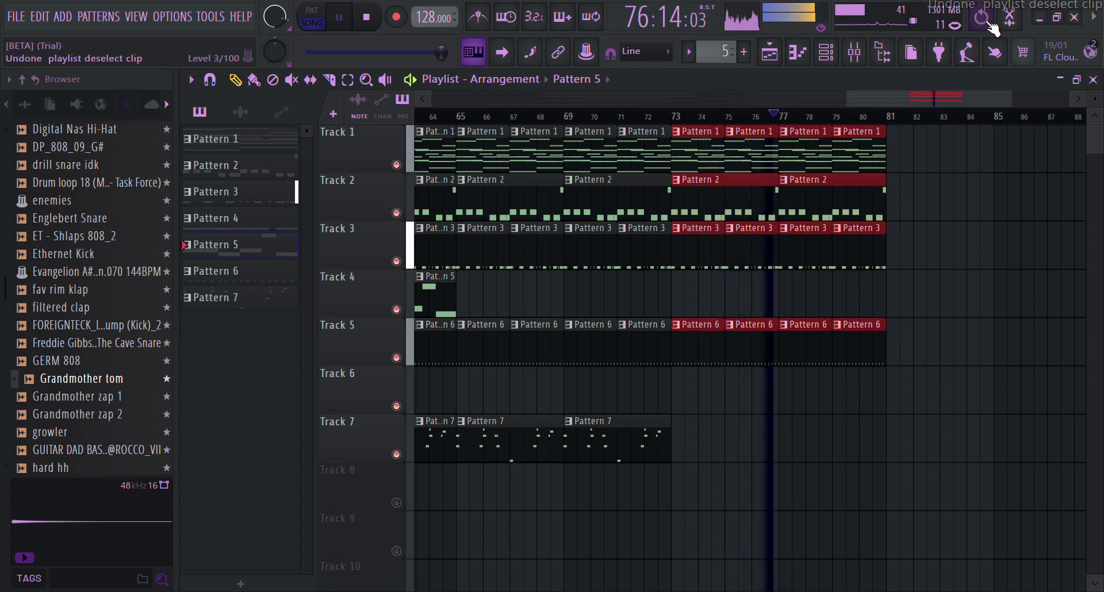
# Duplicate the selected clips to bar 81 and delete Track 2's duplicated Pattern 2 clips at bars 81 and 85
pyautogui.hotkey('ctrl', 'b')
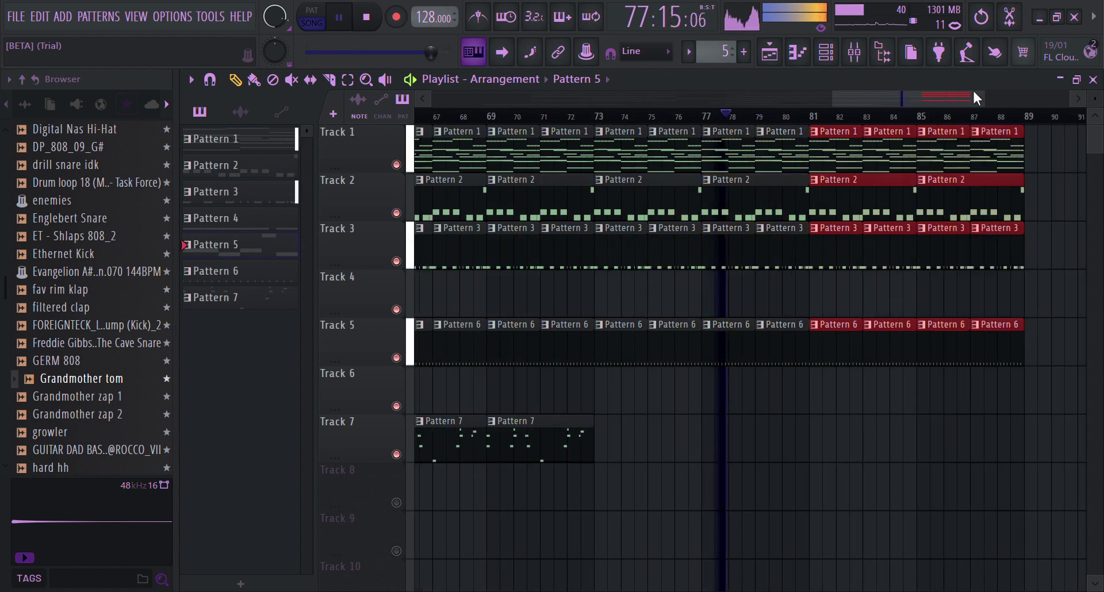
pyautogui.rightClick(837, 214)
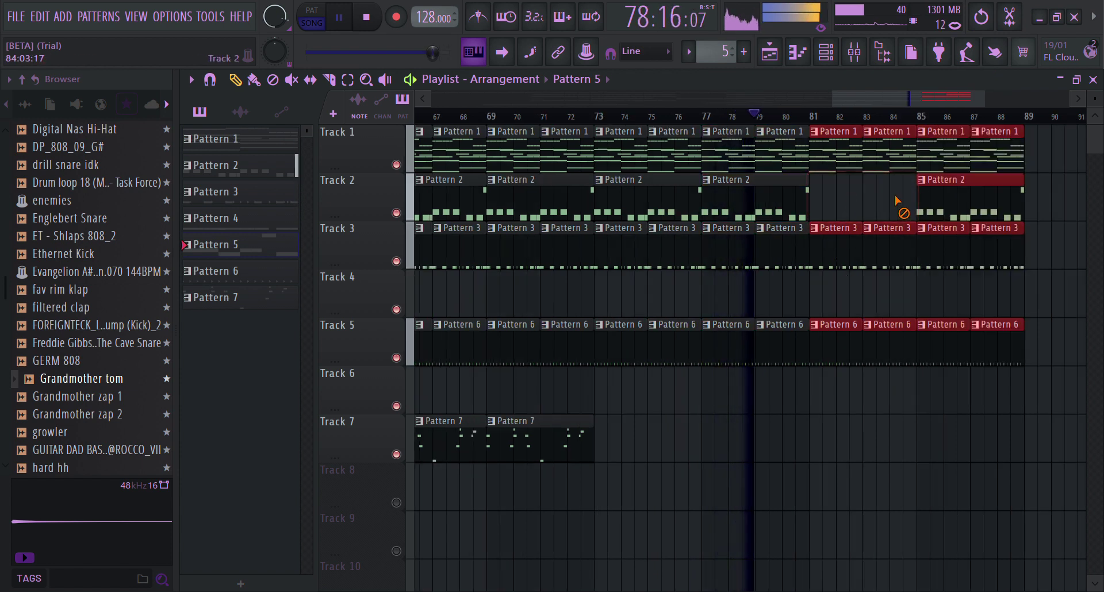
pyautogui.rightClick(922, 202)
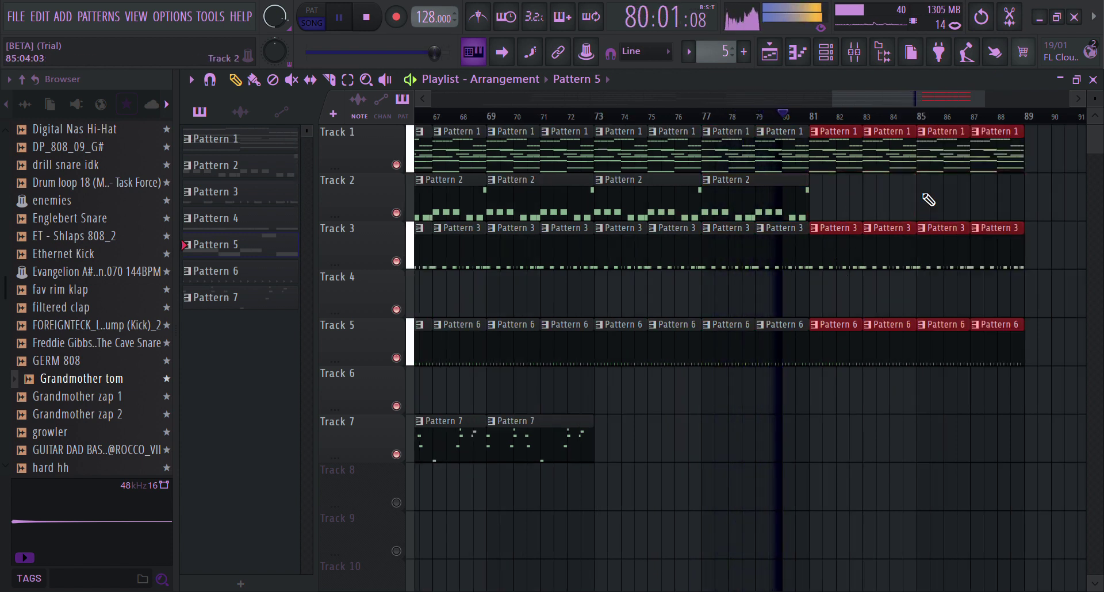
# Delete Track 3's Pattern 3 clips at bars 81, 83 and 87
pyautogui.rightClick(839, 250)
pyautogui.rightClick(897, 247)
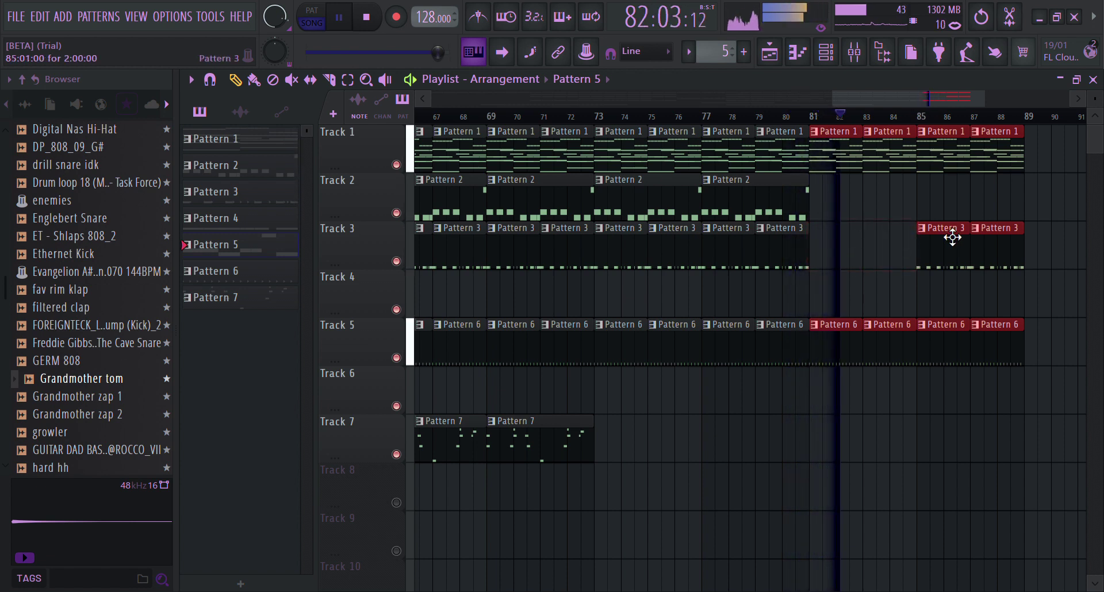
pyautogui.rightClick(1003, 241)
# Delete Track 1's Pattern 1 clips at bars 85 and 87, and place Pattern 1 again at bar 85
pyautogui.rightClick(989, 151)
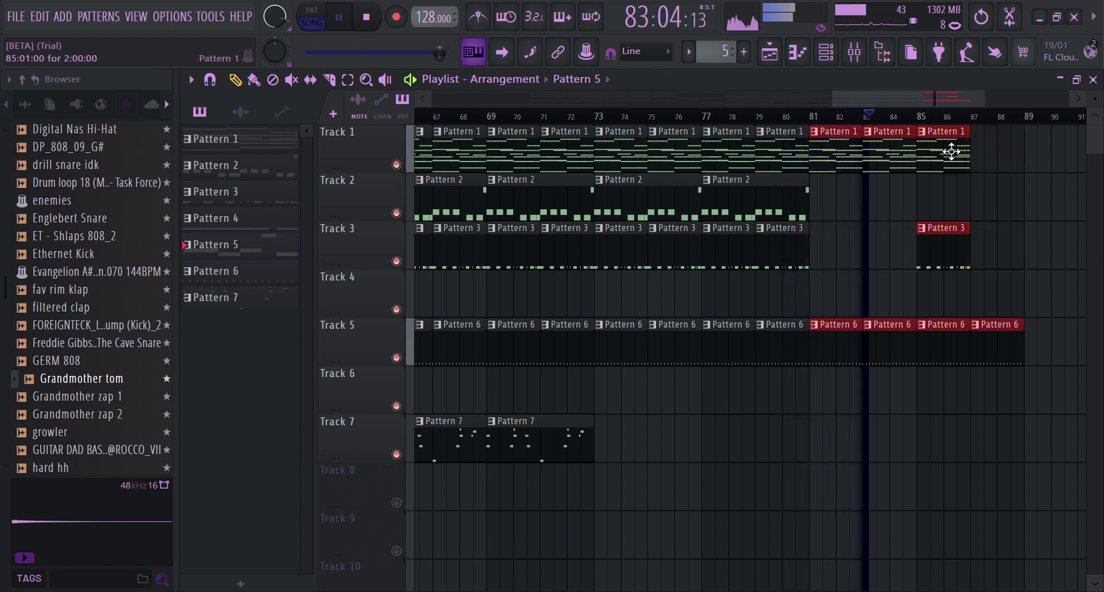
pyautogui.rightClick(957, 159)
pyautogui.click(895, 154)
pyautogui.click(930, 163)
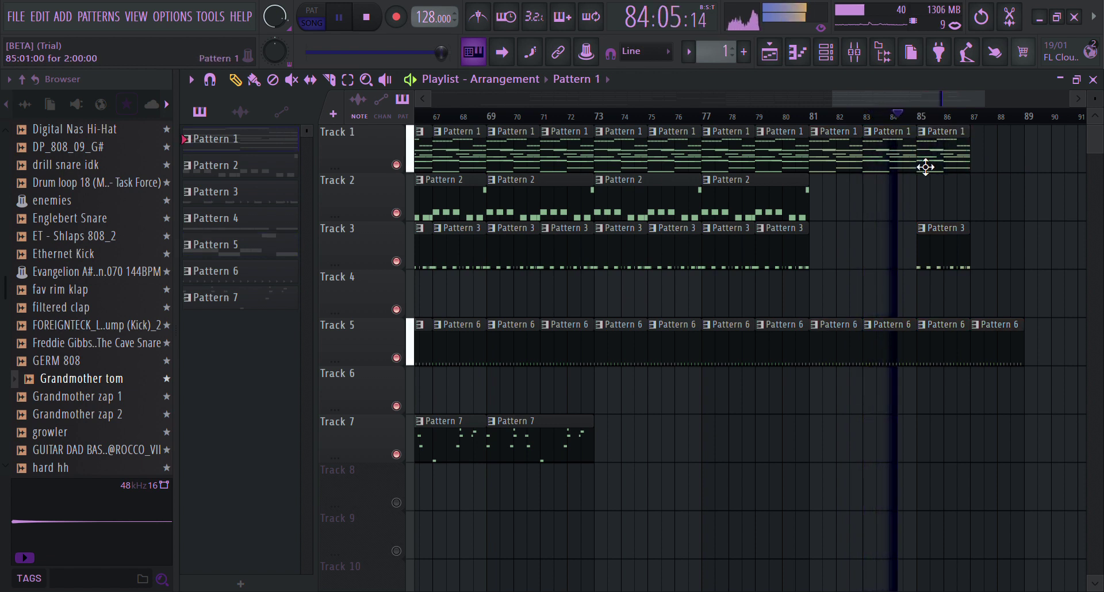
# Clear the Pattern 6 and Pattern 3 clips from bar 85 onward, and place Pattern 1 on Track 1 at bar 87
pyautogui.rightClick(974, 355)
pyautogui.rightClick(956, 353)
pyautogui.rightClick(951, 251)
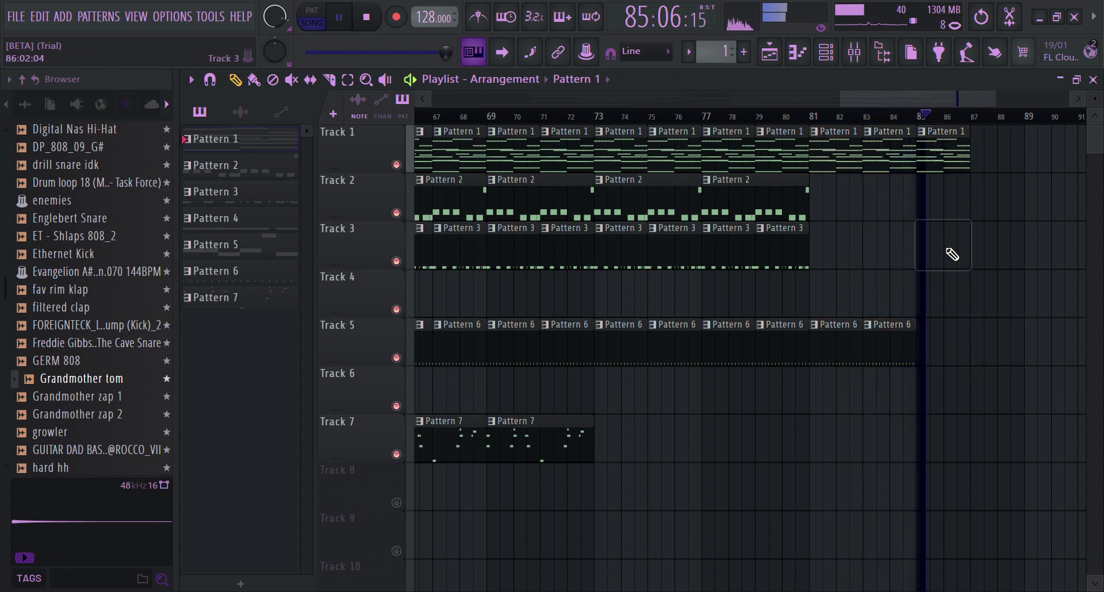
pyautogui.click(981, 167)
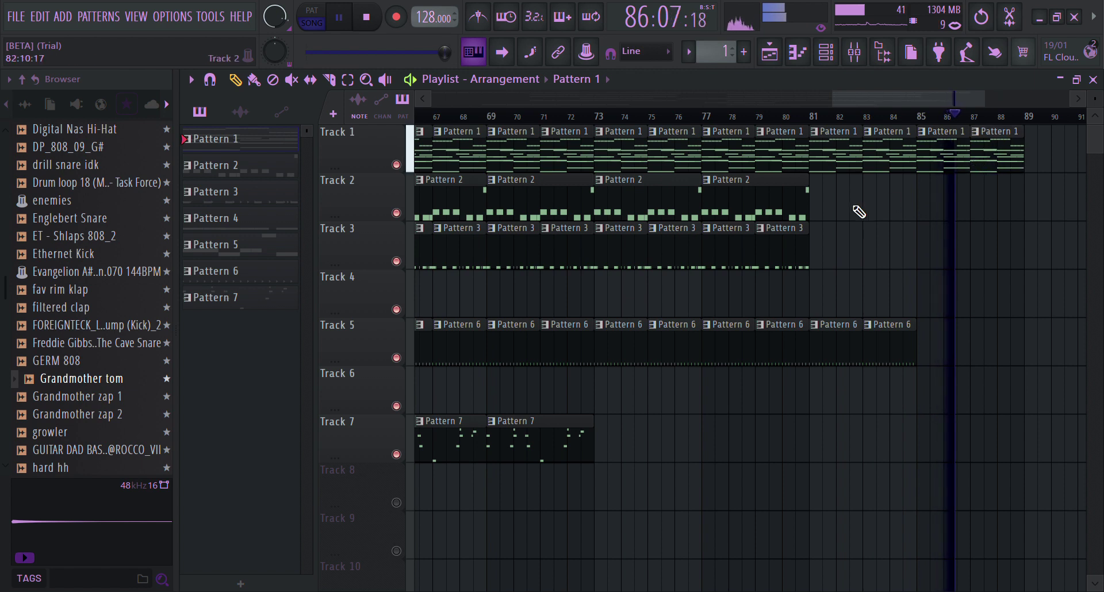
# Place Pattern 7 on Track 2 at bar 89 and Pattern 1 clips on Track 1 at bars 89 and 91
pyautogui.click(569, 458)
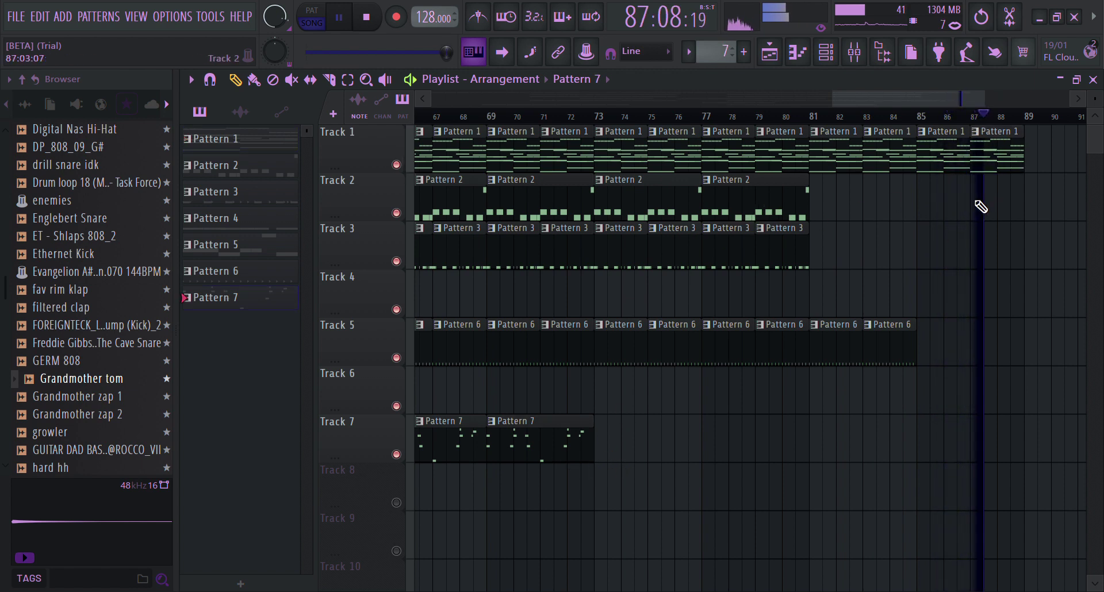
pyautogui.click(1025, 193)
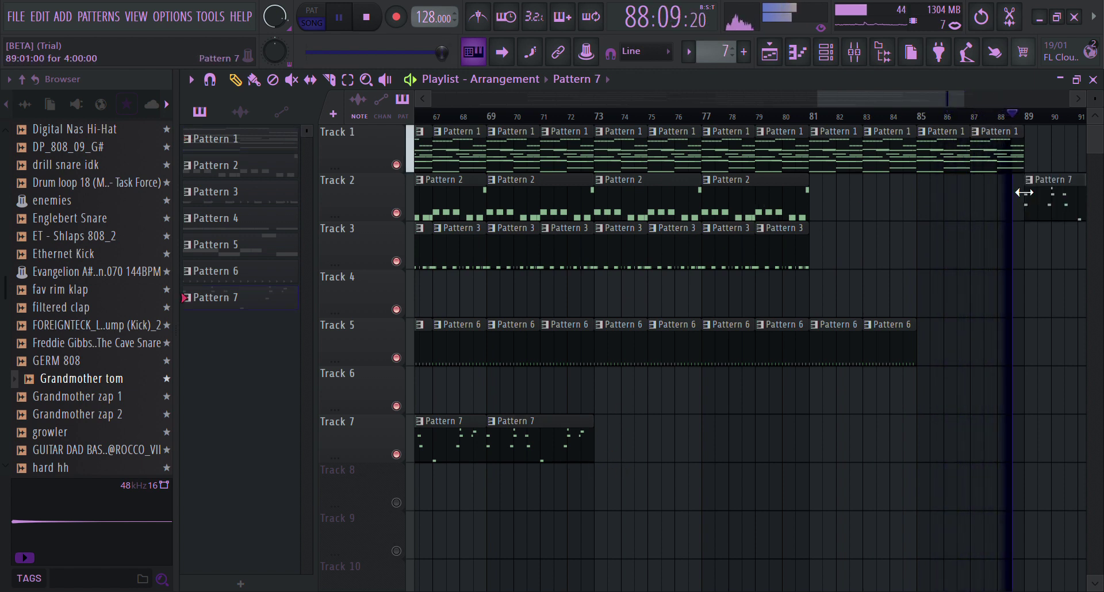
pyautogui.click(1019, 144)
pyautogui.click(1030, 153)
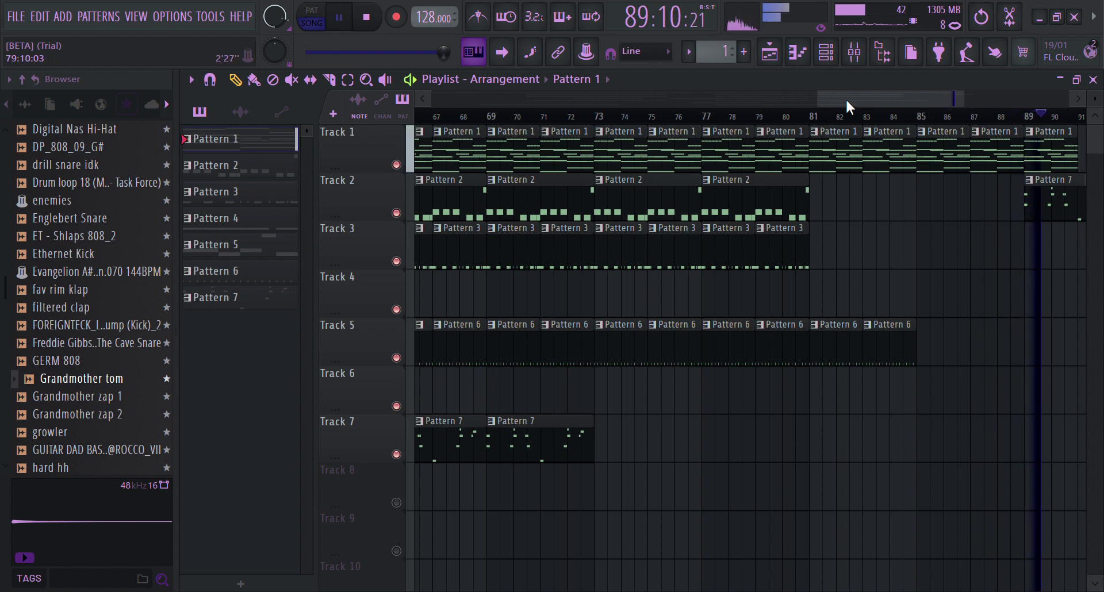
pyautogui.moveTo(846, 100); pyautogui.dragTo(899, 101)
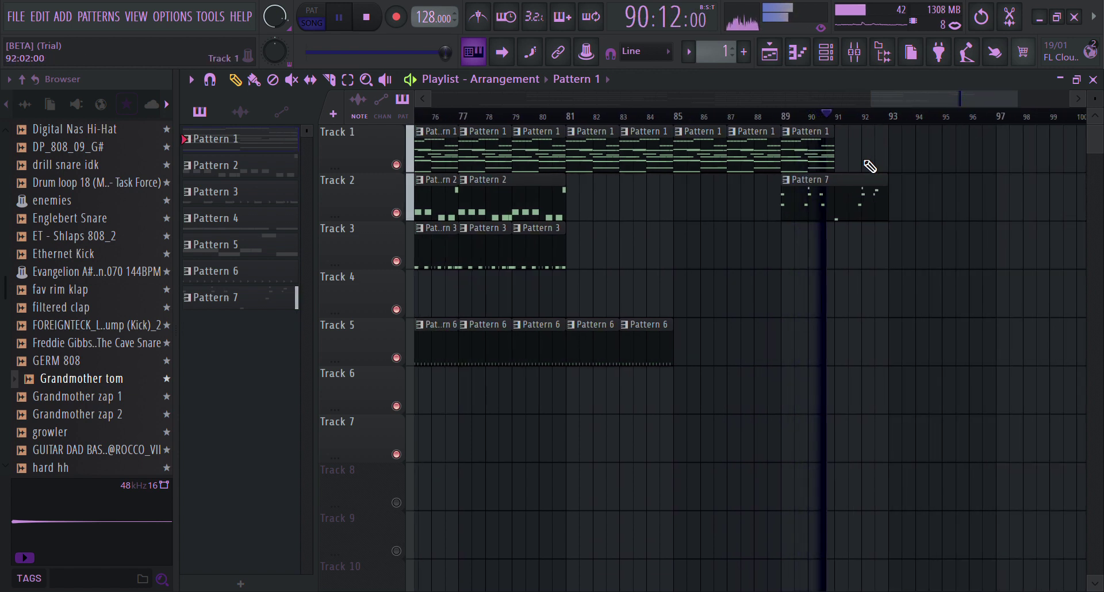
pyautogui.click(840, 162)
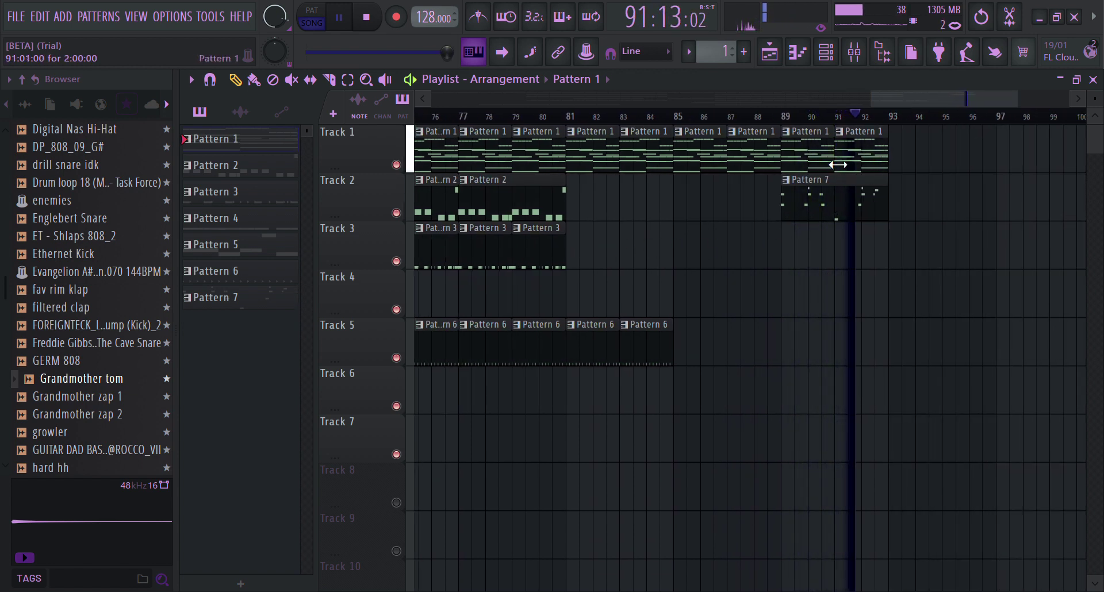
# Undo a trial deletion of Track 2's Pattern 7 clip at bar 89 and play the song from there
pyautogui.rightClick(865, 202)
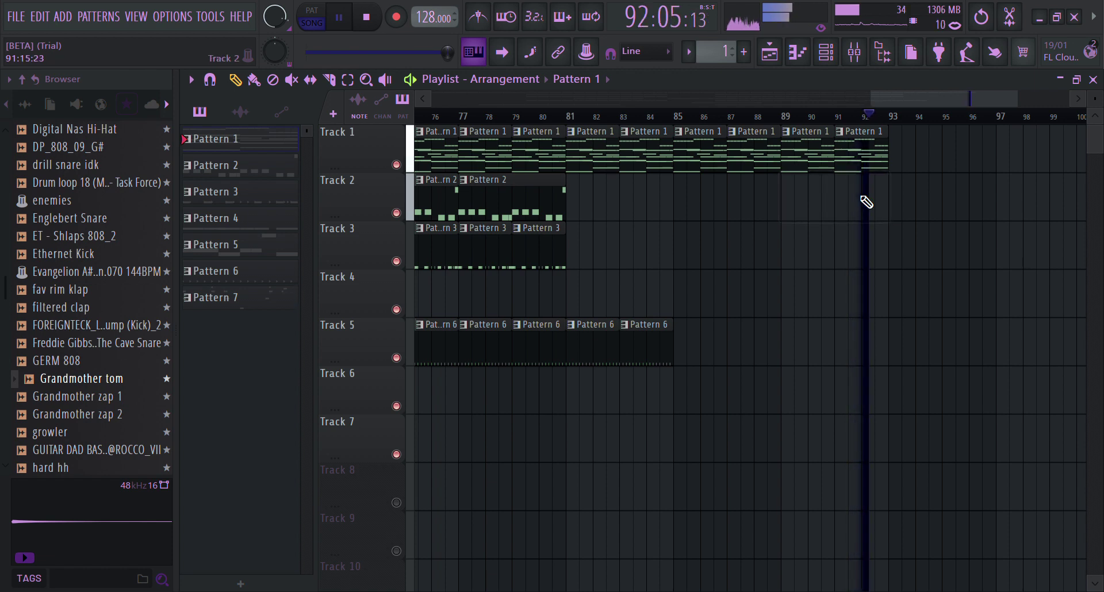
pyautogui.click(983, 20)
pyautogui.click(815, 118)
pyautogui.click(796, 118)
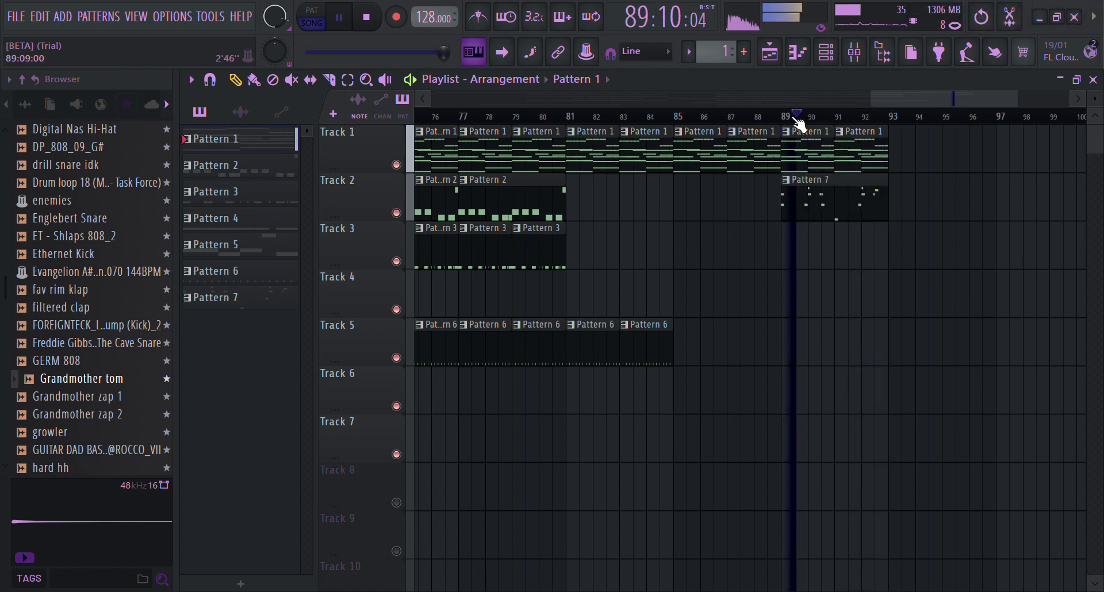
pyautogui.click(792, 118)
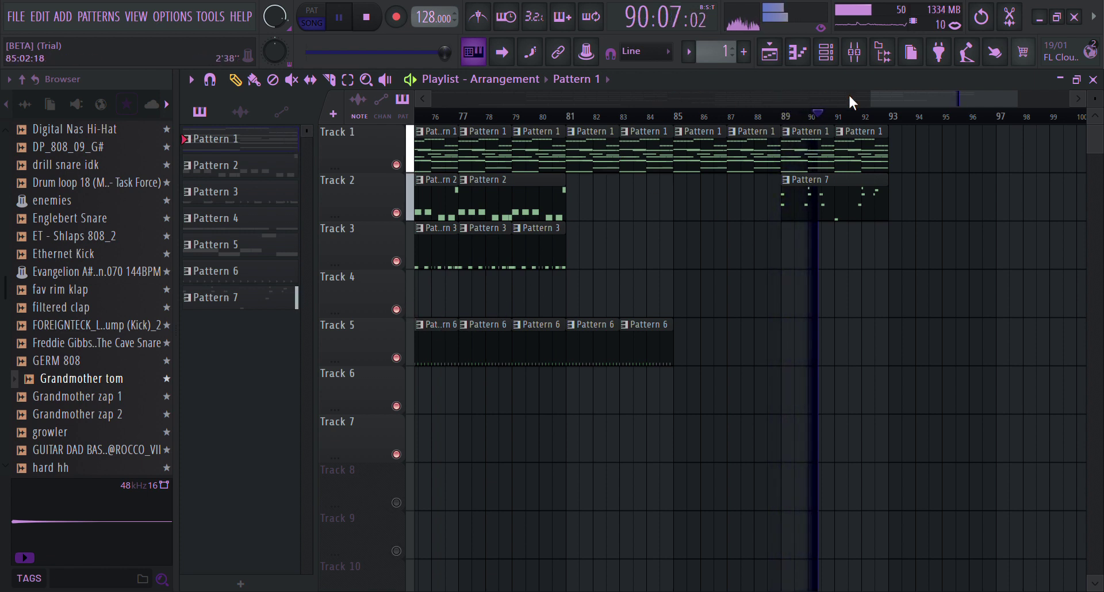
# Place a Pattern 4 clip on Track 3 at bar 89 and play the song from there
pyautogui.moveTo(923, 98); pyautogui.dragTo(614, 159)
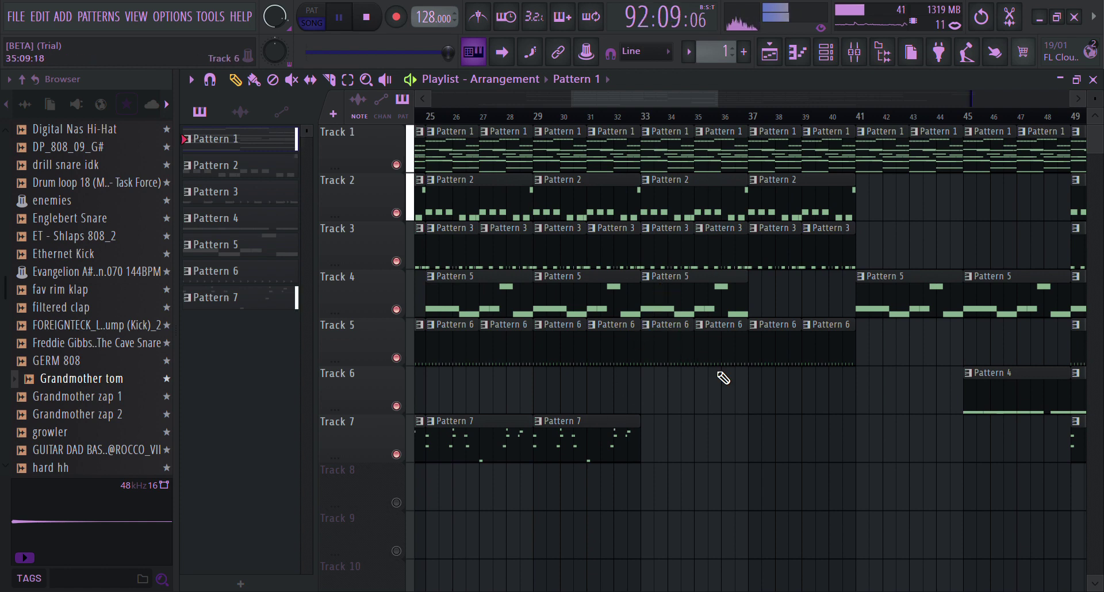
pyautogui.moveTo(647, 97); pyautogui.dragTo(898, 119)
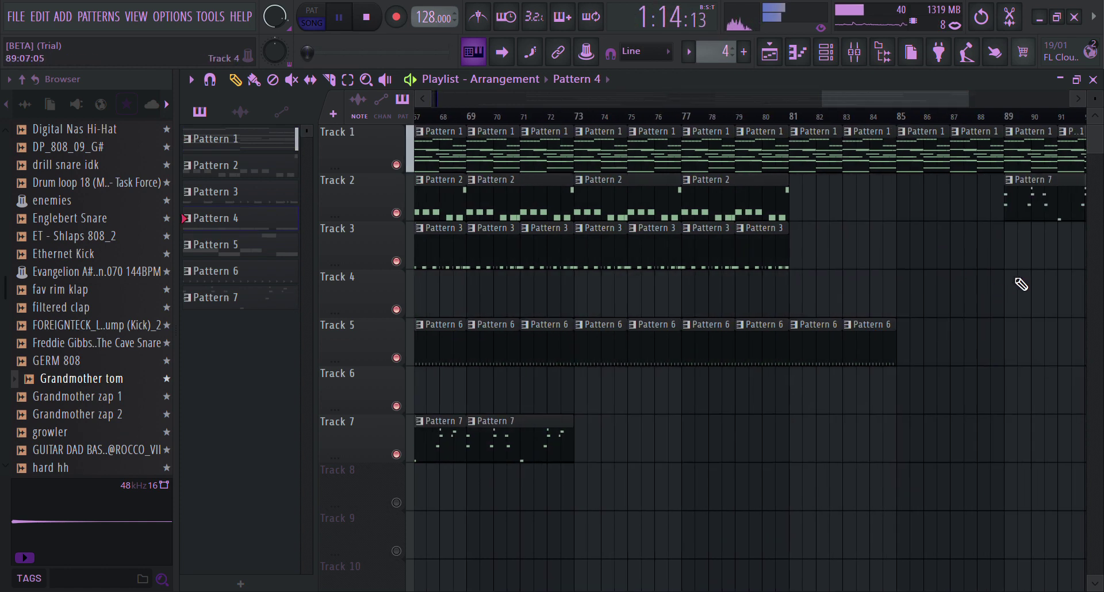
pyautogui.click(1000, 126)
pyautogui.click(1005, 120)
pyautogui.moveTo(902, 102); pyautogui.dragTo(936, 102)
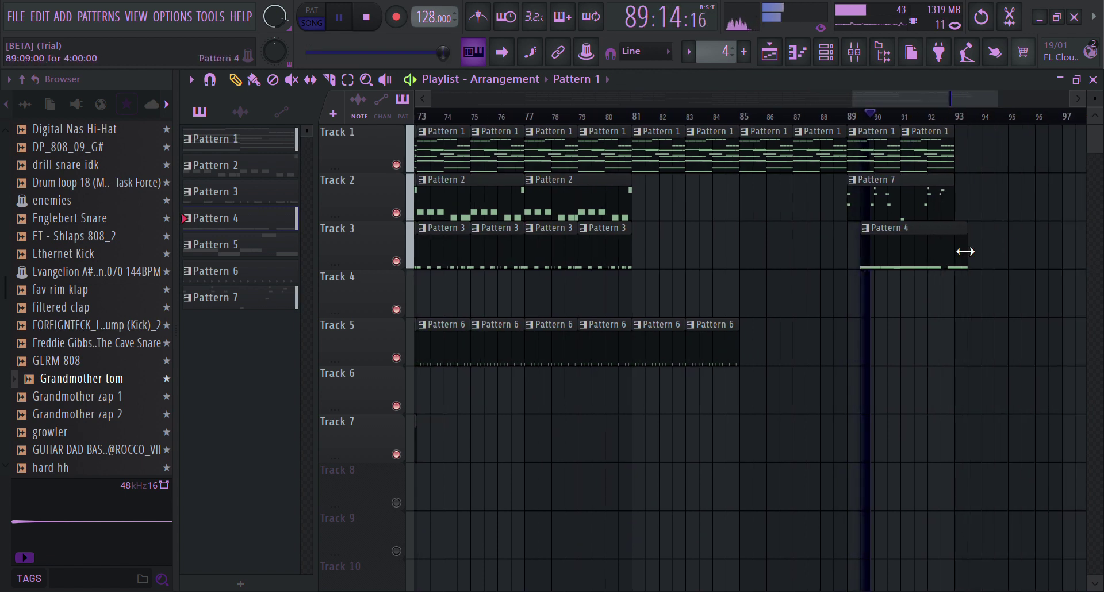
pyautogui.moveTo(945, 260); pyautogui.dragTo(931, 264)
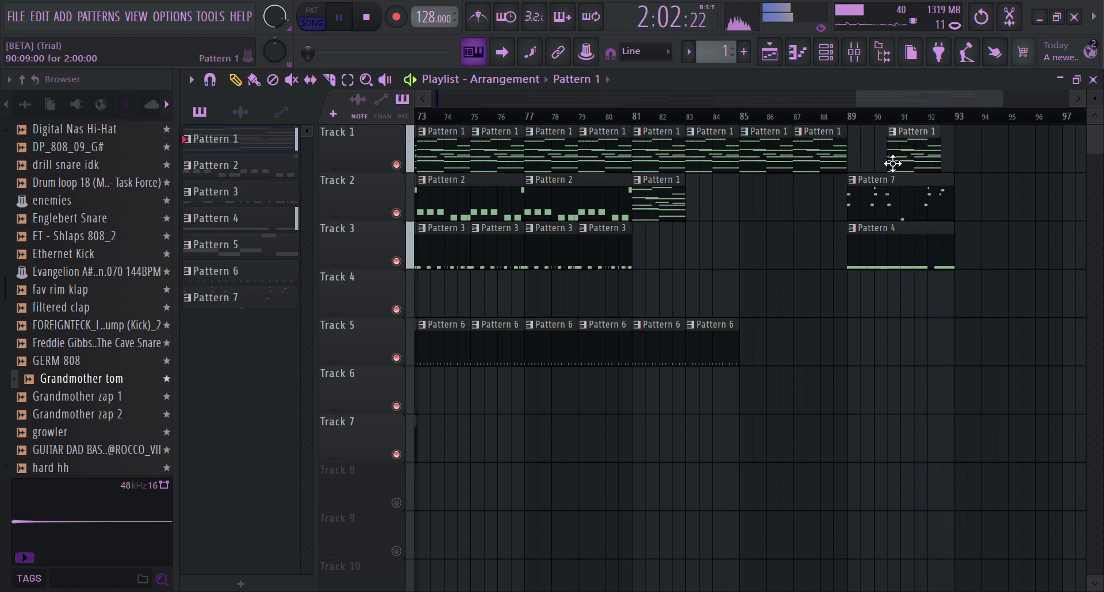
# Move the Pattern 7 clip to bar 81 and the Pattern 4 clip to bar 85, both on Track 2
pyautogui.rightClick(621, 199)
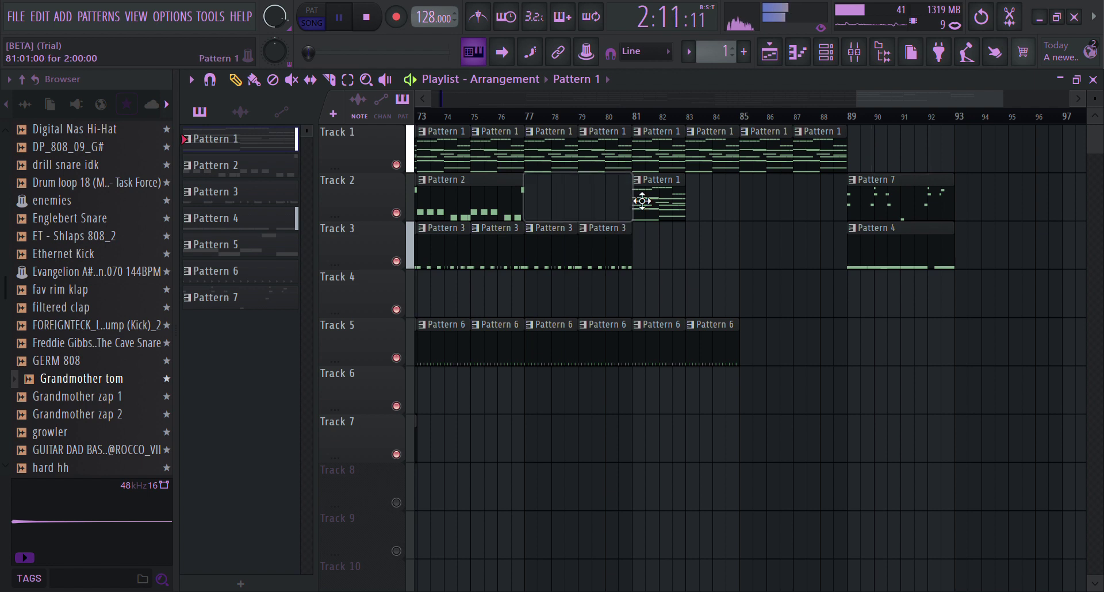
pyautogui.click(985, 21)
pyautogui.moveTo(925, 198); pyautogui.dragTo(726, 217)
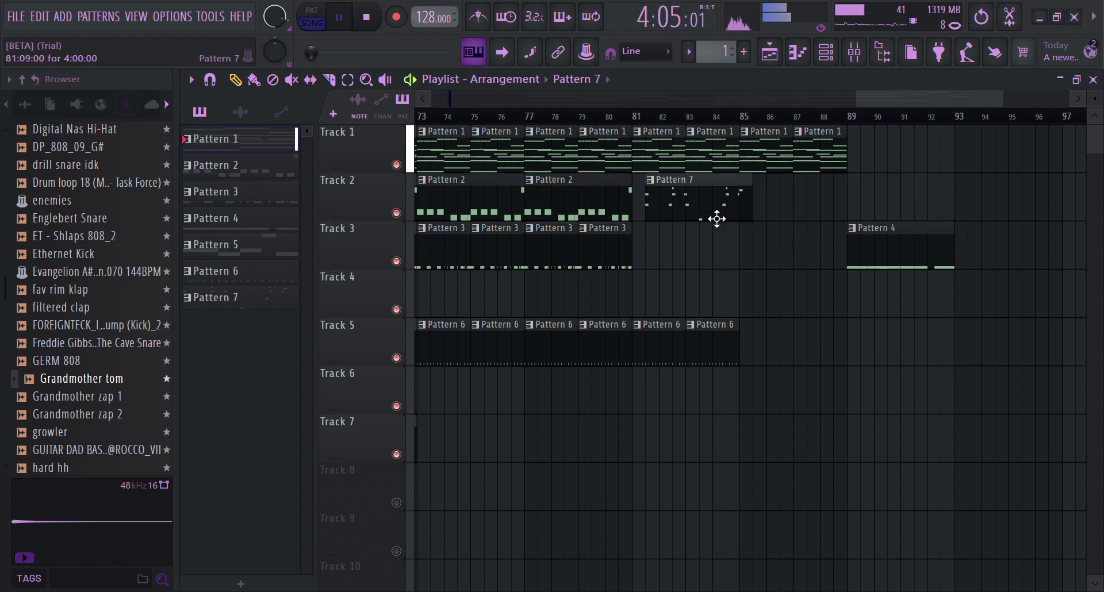
pyautogui.click(618, 117)
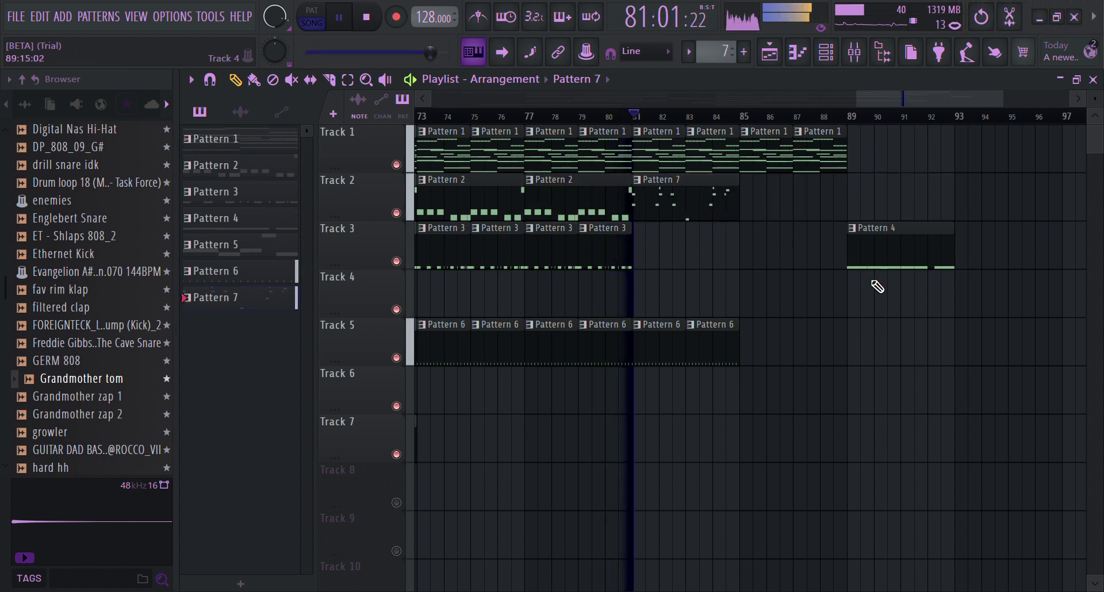
pyautogui.moveTo(896, 258); pyautogui.dragTo(793, 190)
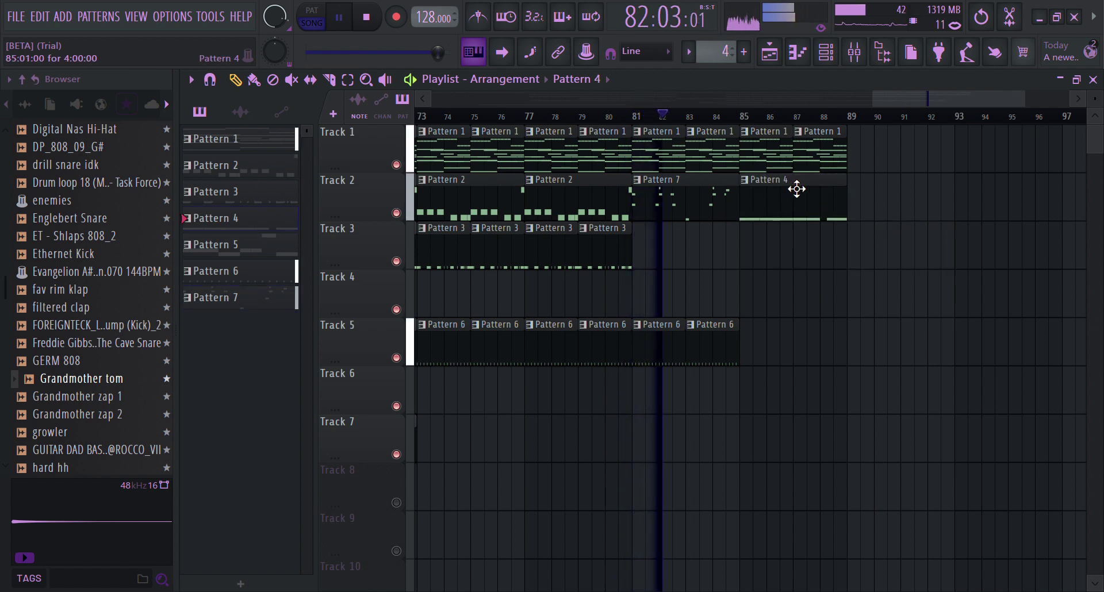
# Place one more Pattern 1 clip on Track 1 at bar 89 to end the outro
pyautogui.click(817, 155)
pyautogui.click(861, 165)
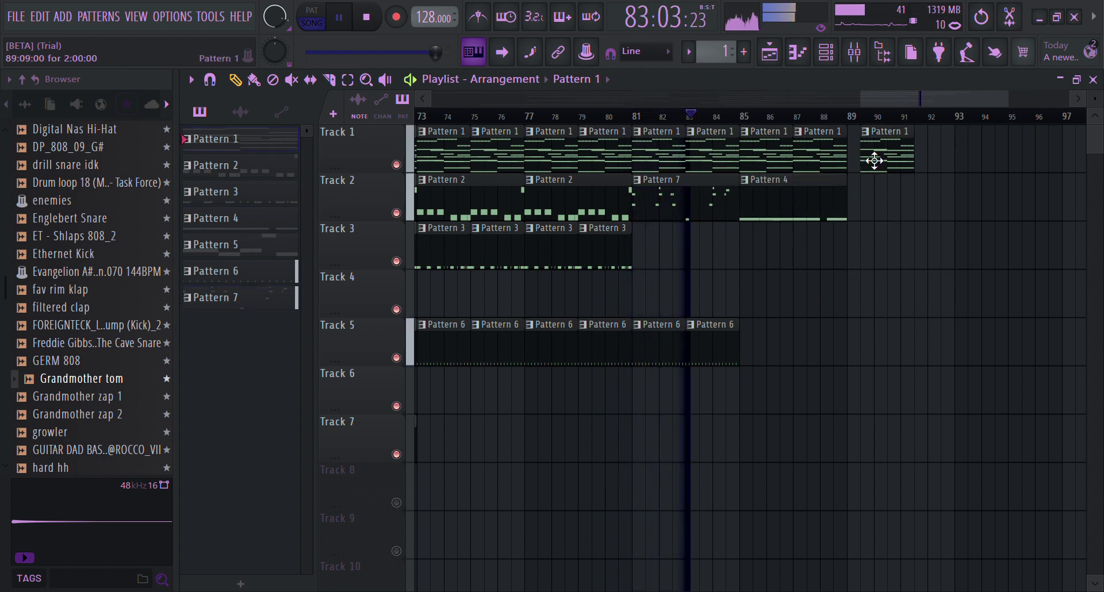
# Preview the fav rim klap and Freddie Gibbs Cave Snare samples and play the song from bar 1
pyautogui.moveTo(919, 95); pyautogui.dragTo(452, 216)
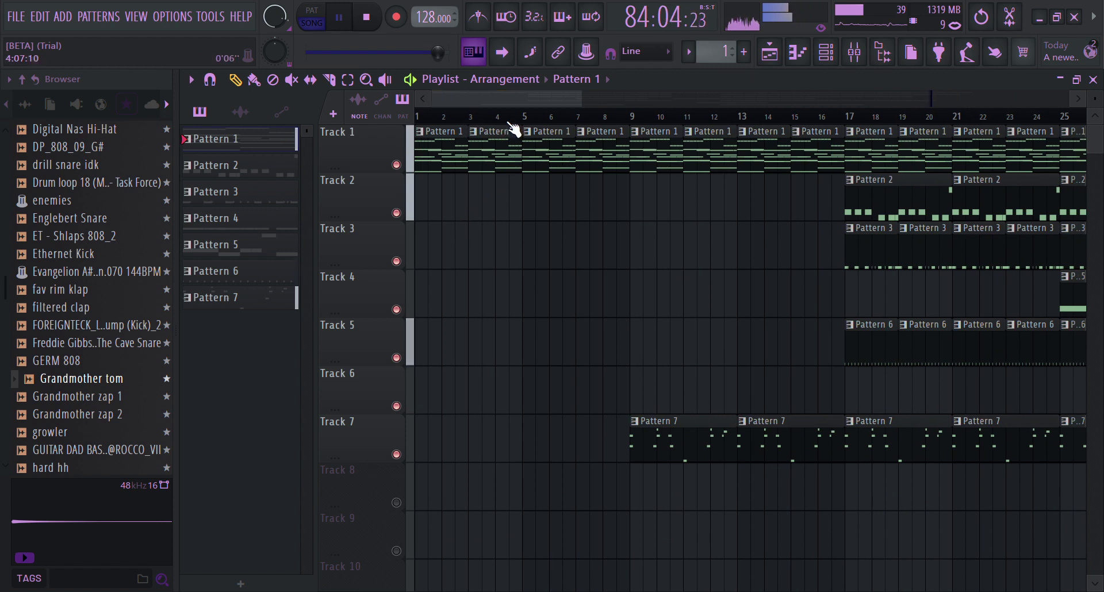
pyautogui.click(57, 290)
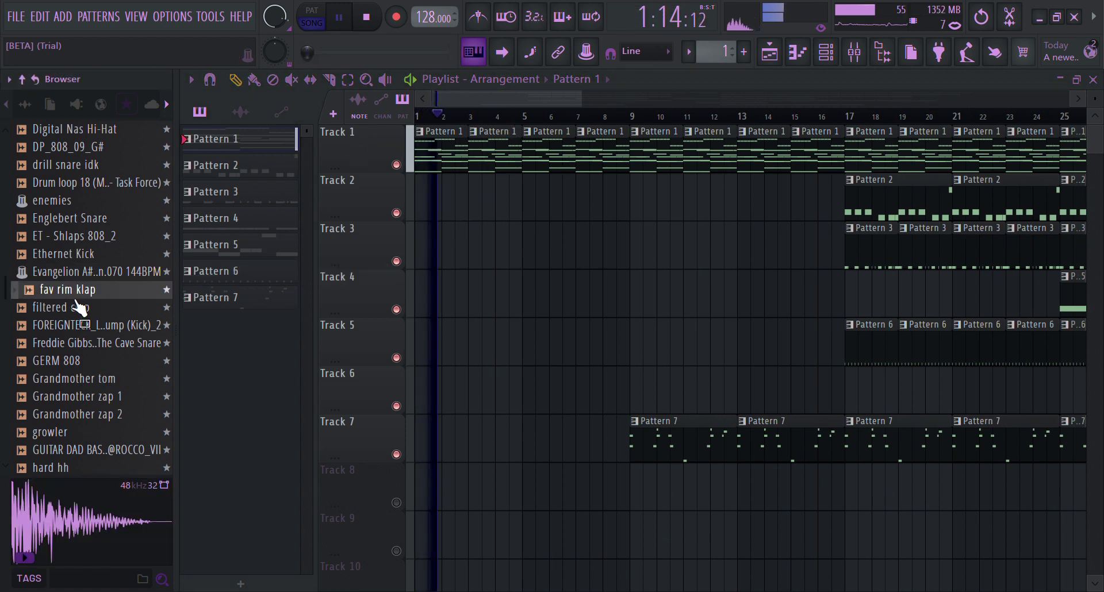
pyautogui.click(135, 343)
pyautogui.click(420, 115)
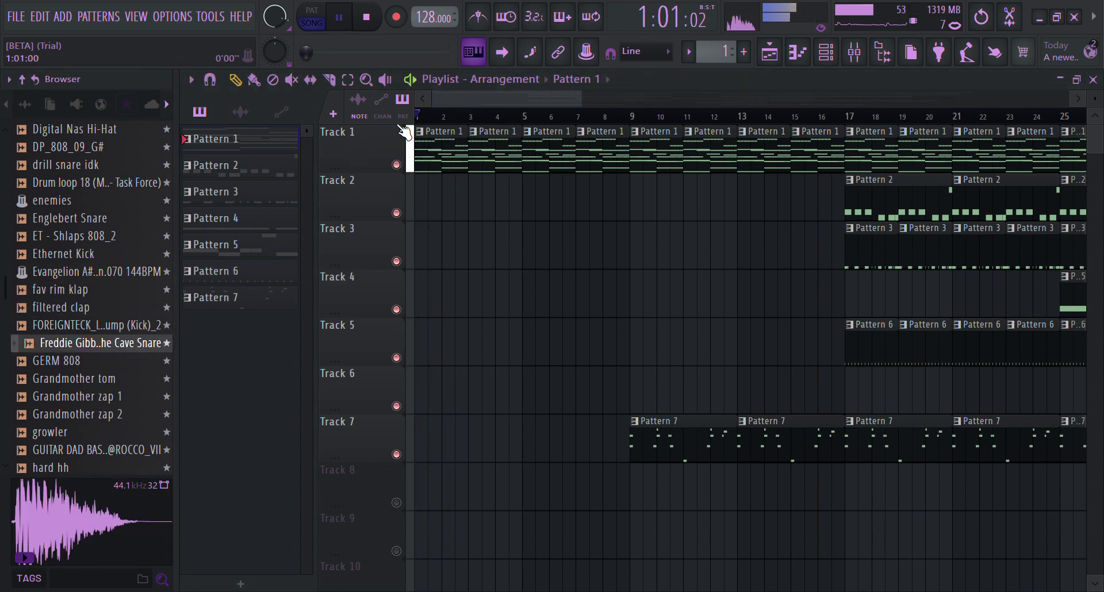
# Consolidate all playlist clips into one 16-bit stereo WAV audio clip and bring the playlist back to the front
pyautogui.hotkey('ctrl', 'a')
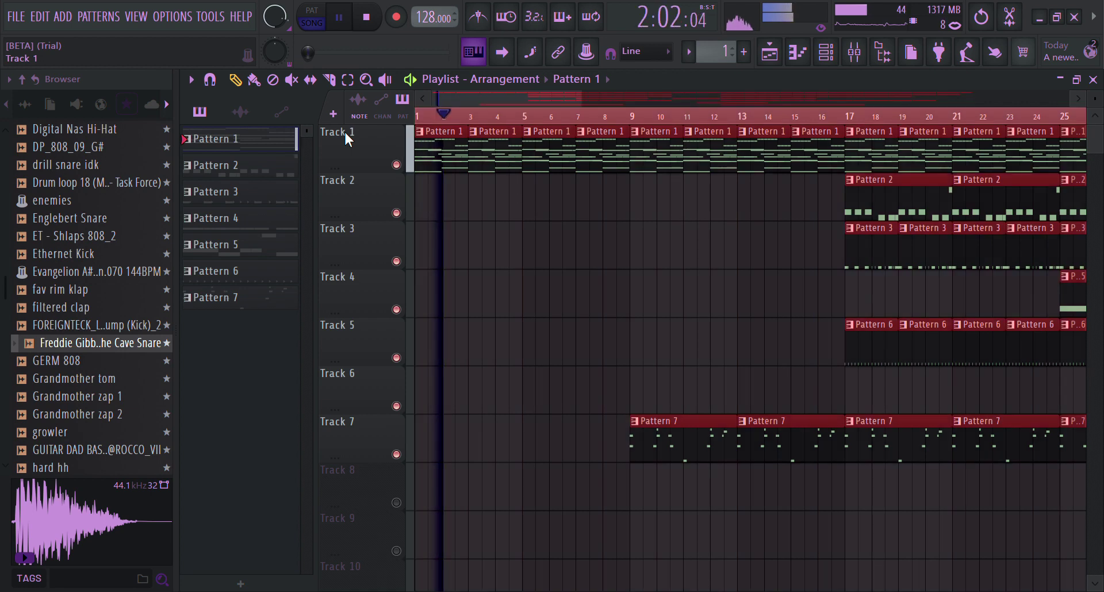
pyautogui.hotkey('ctrl', 'alt', 'c')
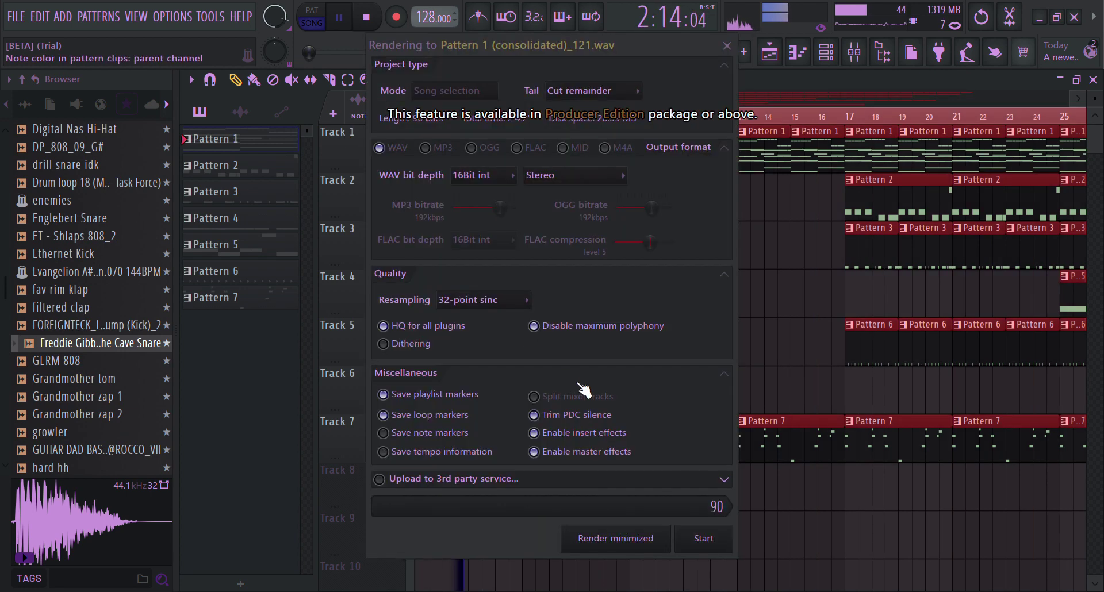
pyautogui.click(715, 539)
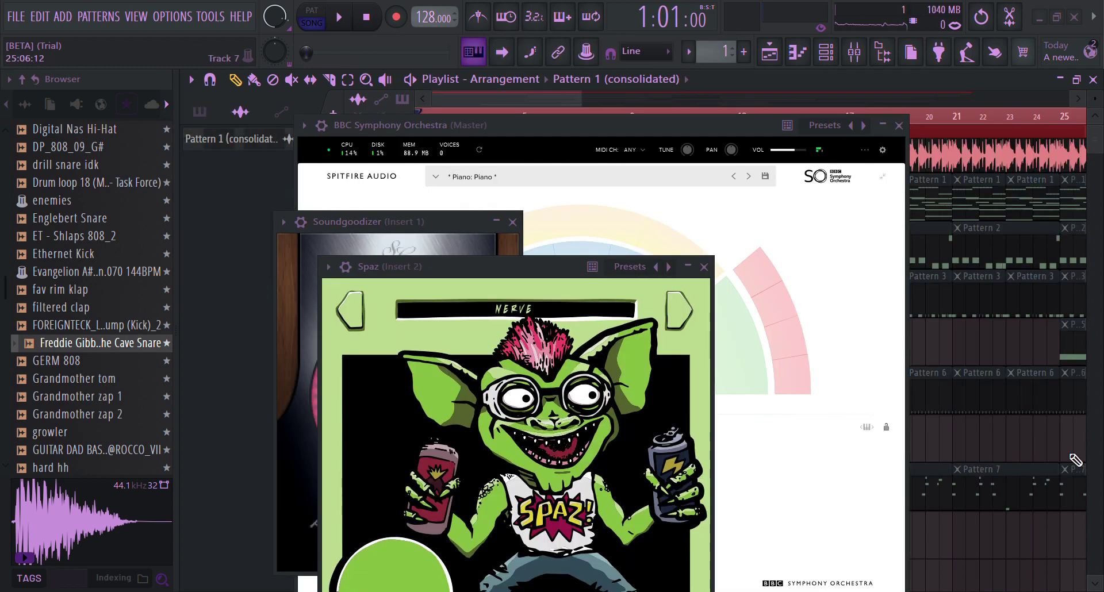
pyautogui.click(983, 448)
pyautogui.rightClick(1010, 443)
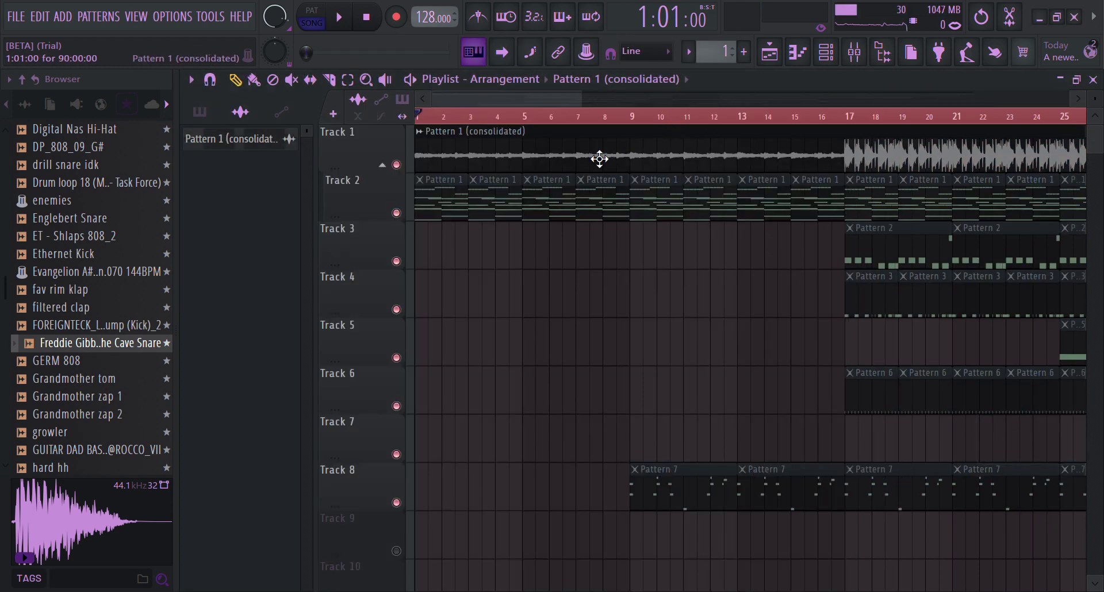
# Set the consolidated clip's root note to D#4 and play the song from about bar 10
pyautogui.doubleClick(433, 156)
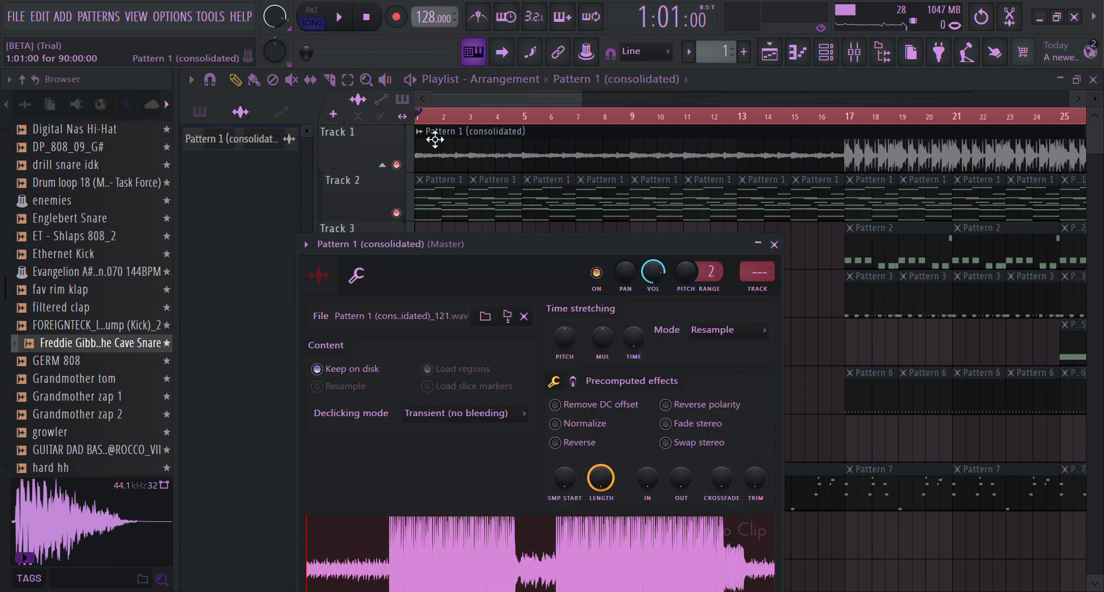
pyautogui.click(370, 282)
pyautogui.click(481, 575)
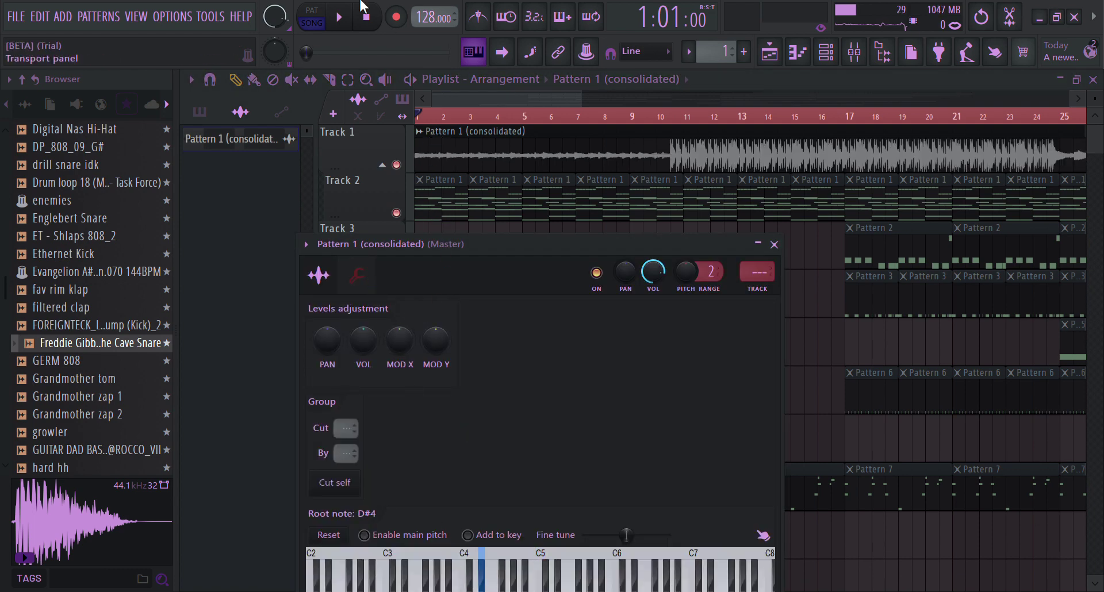
pyautogui.click(339, 16)
pyautogui.moveTo(461, 239); pyautogui.dragTo(472, 130)
pyautogui.click(674, 117)
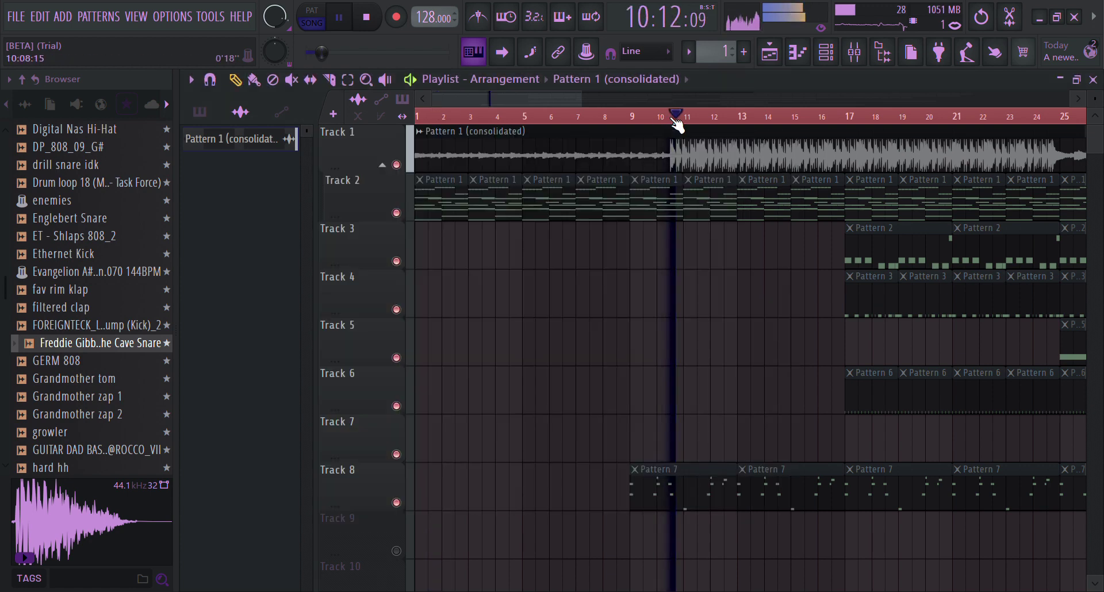
# Try root notes G#4 and B4 on the consolidated clip and return it to C5
pyautogui.doubleClick(648, 142)
pyautogui.click(371, 172)
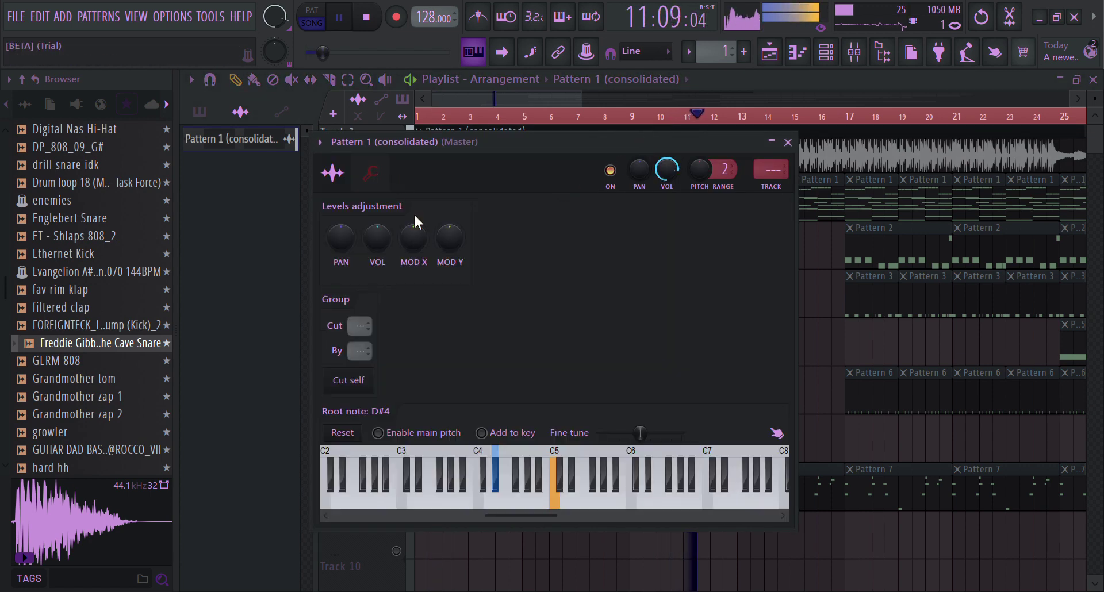
pyautogui.rightClick(523, 501)
pyautogui.rightClick(544, 502)
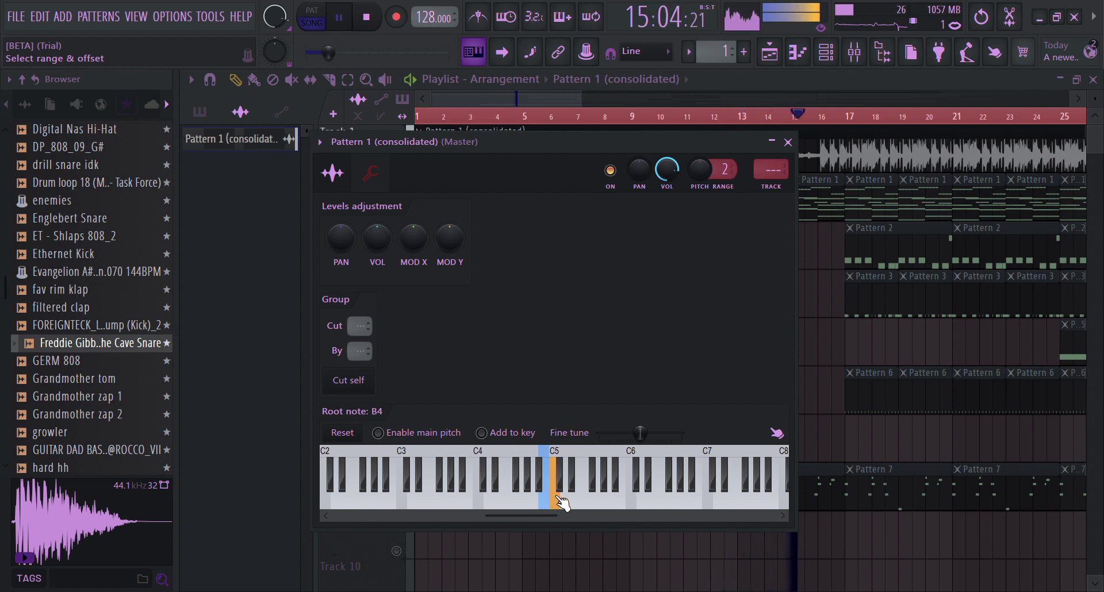
pyautogui.rightClick(561, 503)
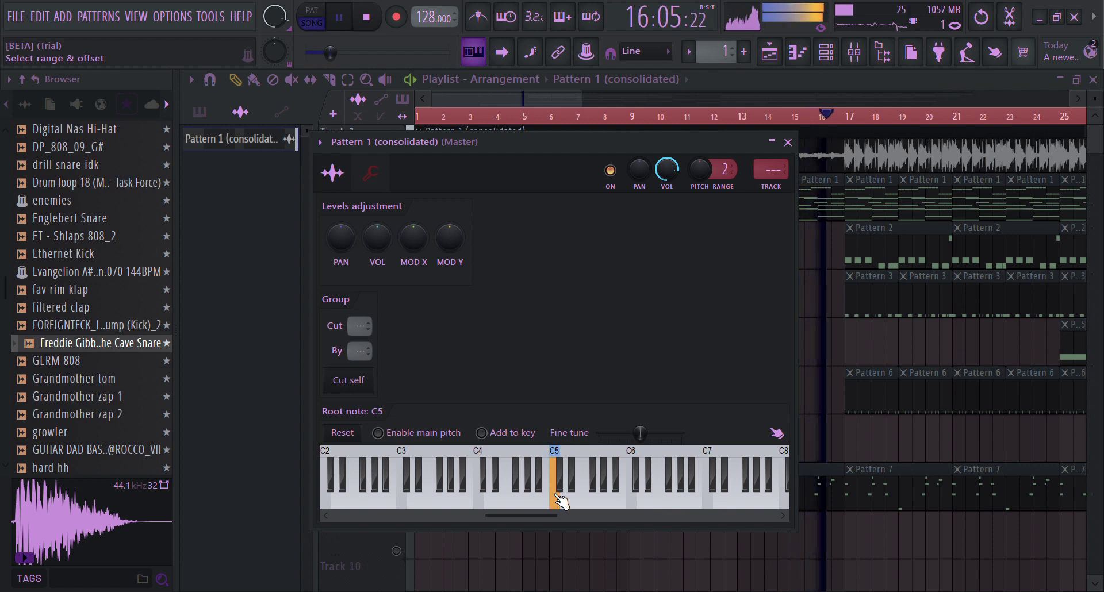
pyautogui.click(369, 173)
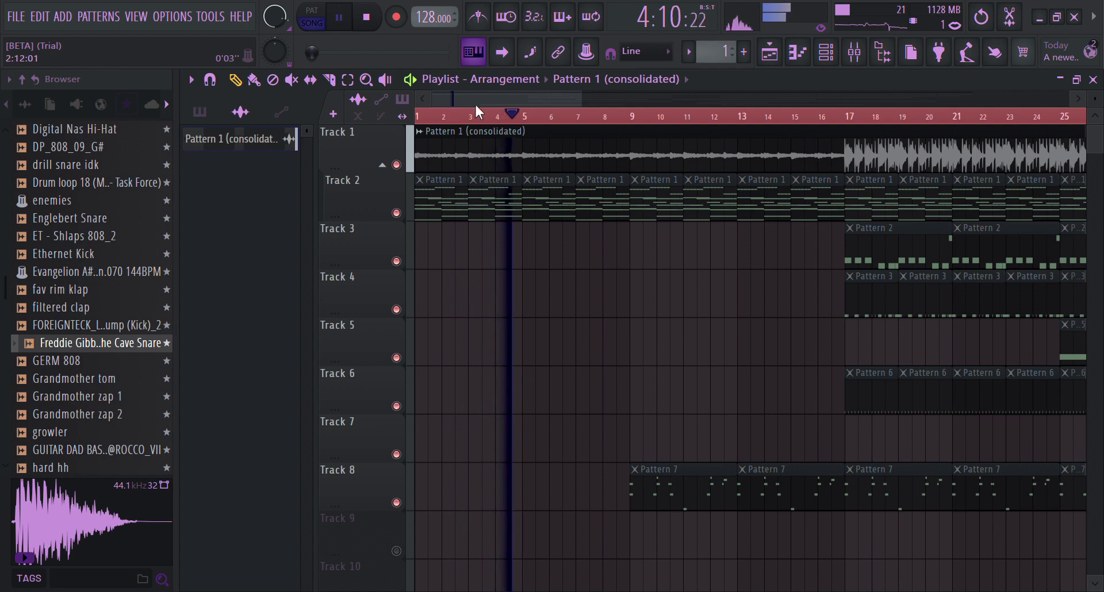
# Delete all muted pattern clips on Tracks 2 to 8, keeping only the consolidated audio clip on Track 1
pyautogui.moveTo(583, 99); pyautogui.dragTo(1090, 132)
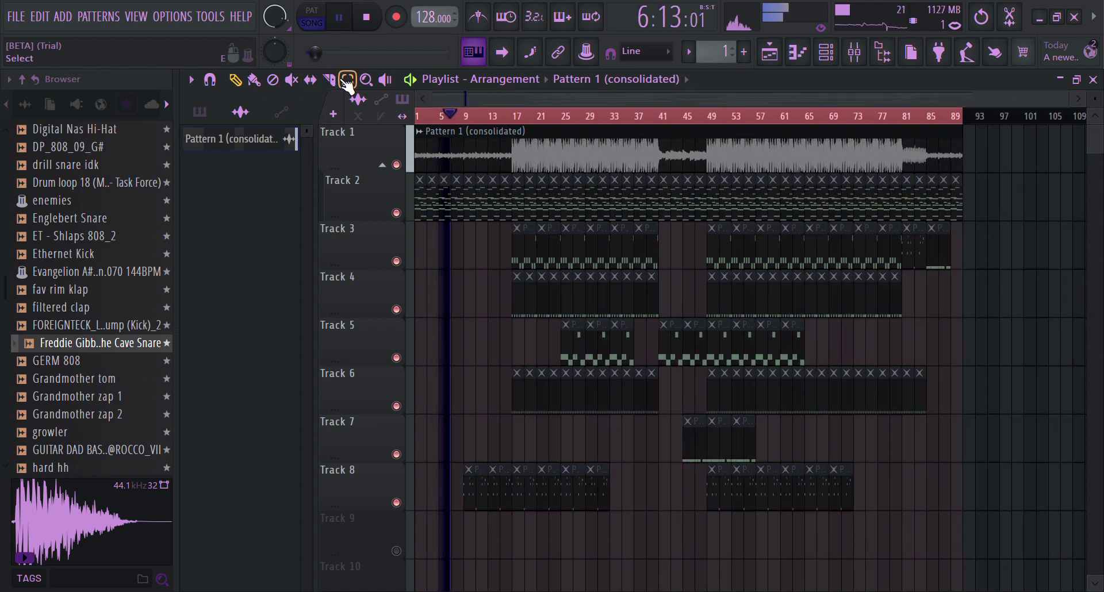
pyautogui.moveTo(957, 535); pyautogui.dragTo(380, 212)
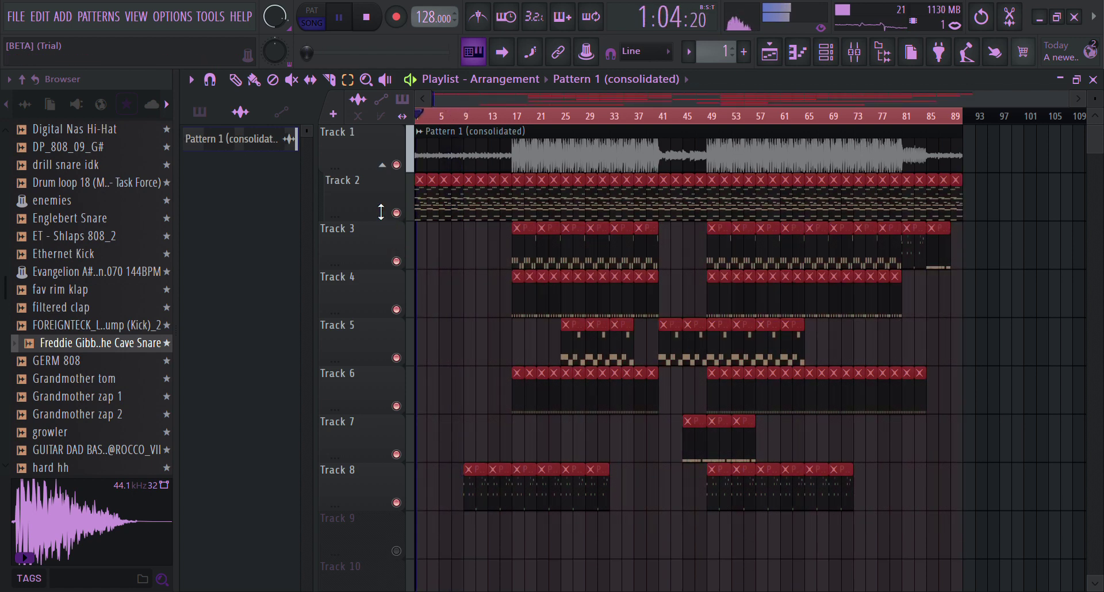
pyautogui.press('Delete')
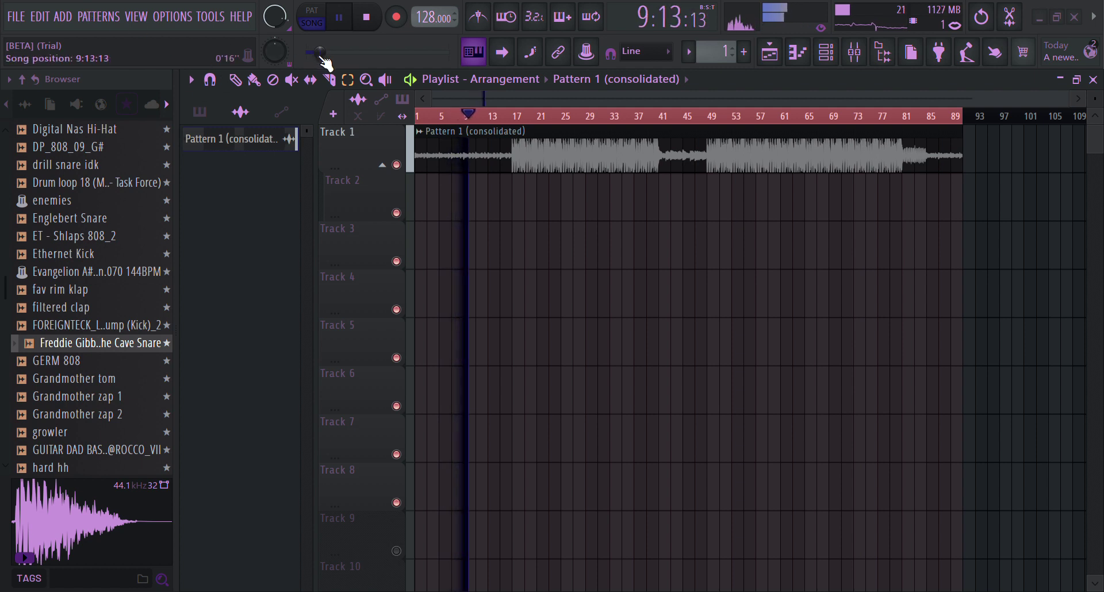
# Skip forward through the consolidated song to about bar 48, listening to its sections
pyautogui.scroll(1, 320, 56)
pyautogui.scroll(1, 319, 56)
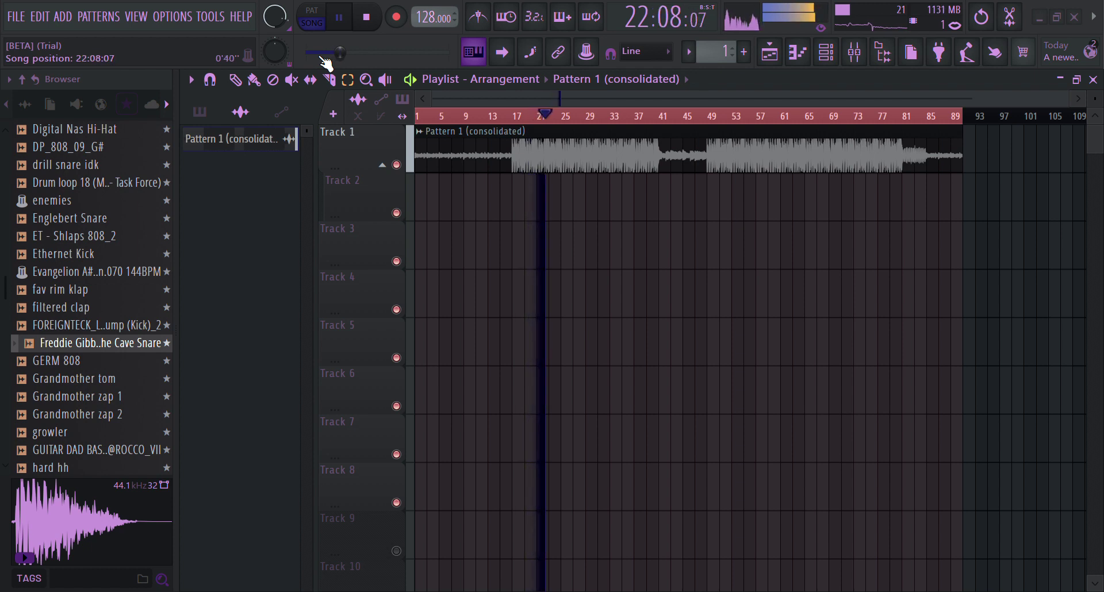
pyautogui.scroll(3, 326, 62)
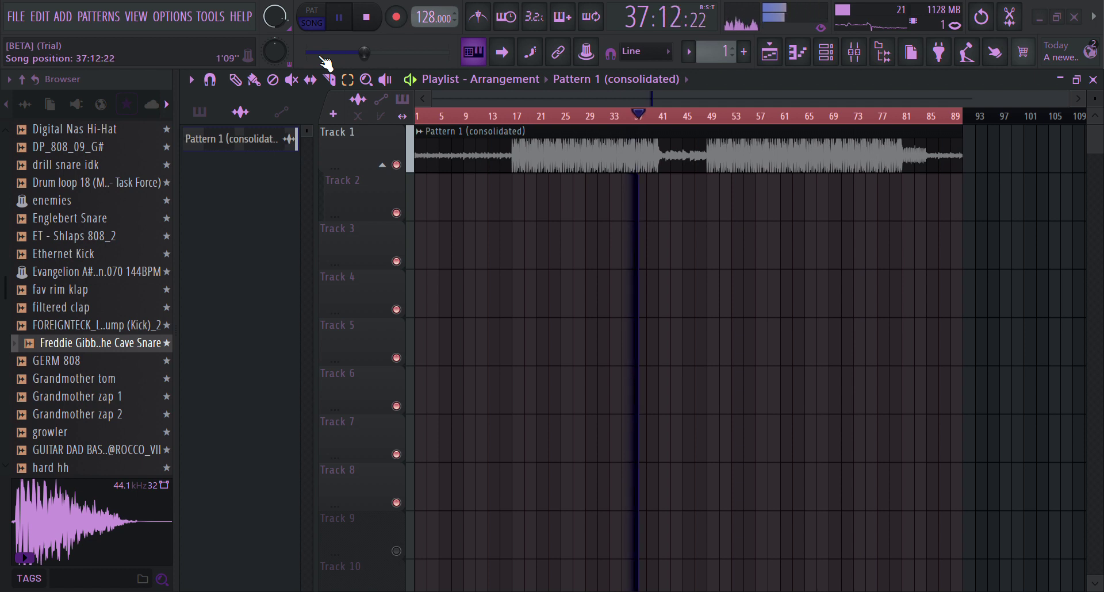
pyautogui.scroll(2, 362, 51)
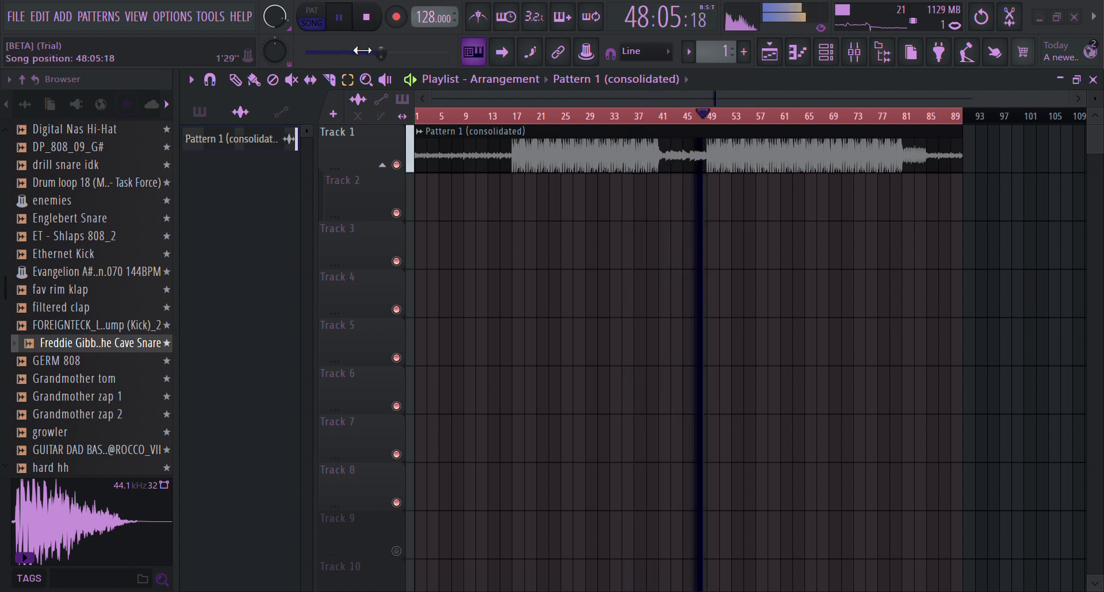